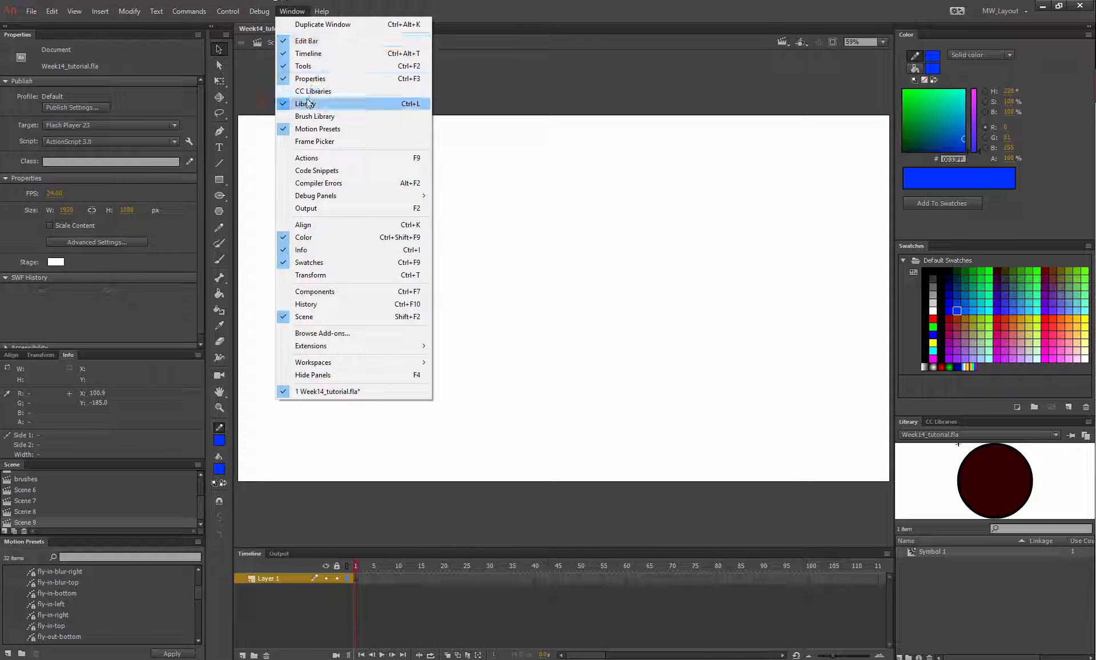
Examine the stroke styles available for the Rectangle and Paint Brush tools
{"action": "left_click", "coordinate": [298, 8]}
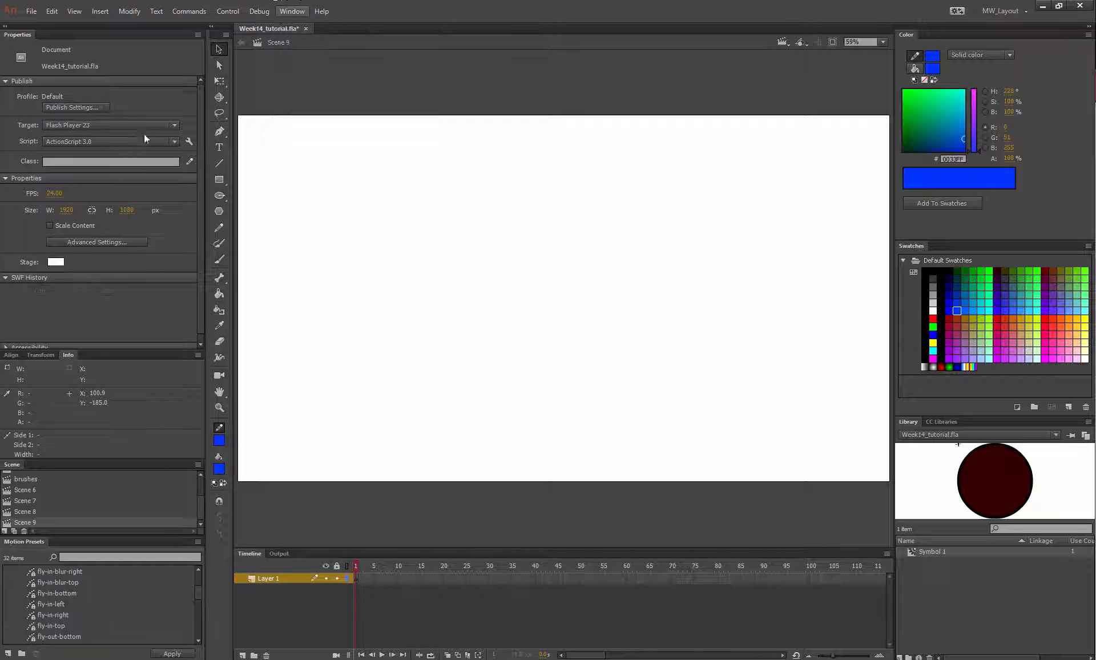
{"action": "left_click", "coordinate": [219, 179]}
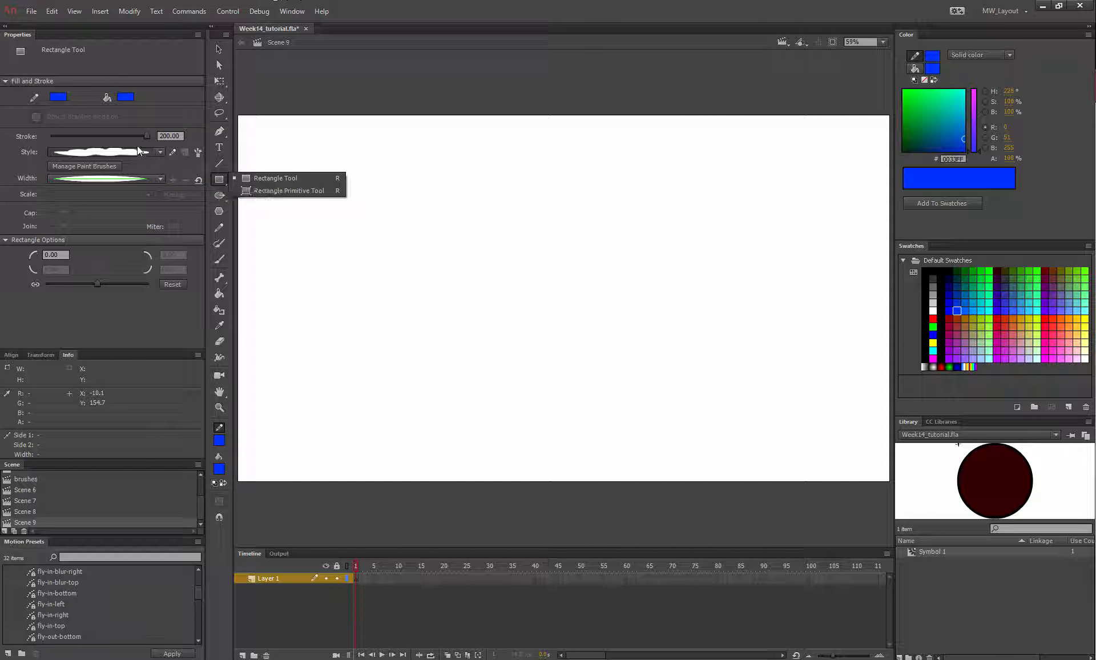
{"action": "left_click", "coordinate": [160, 154]}
{"action": "left_click", "coordinate": [160, 152]}
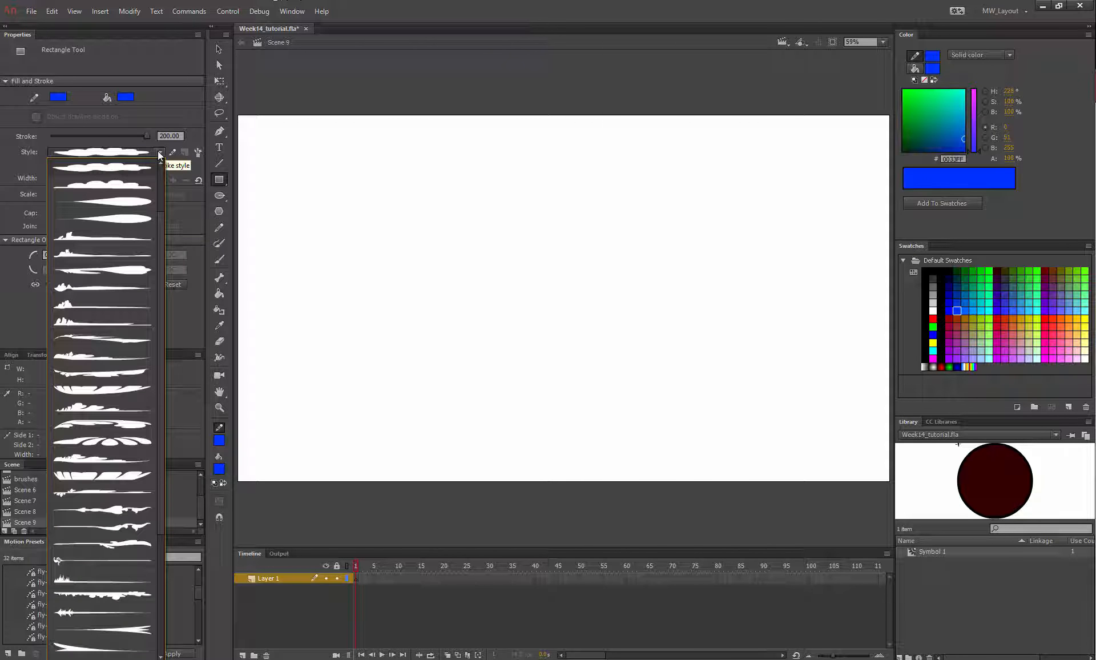
{"action": "left_click_drag", "start_coordinate": [161, 160], "coordinate": [159, 155]}
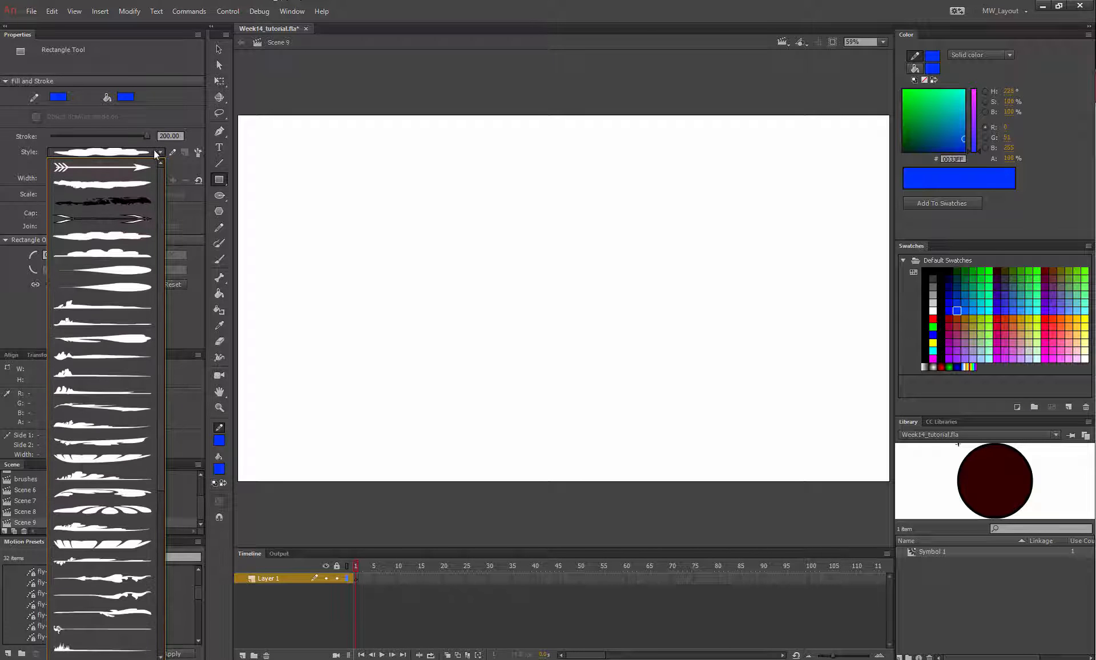
{"action": "left_click", "coordinate": [159, 153]}
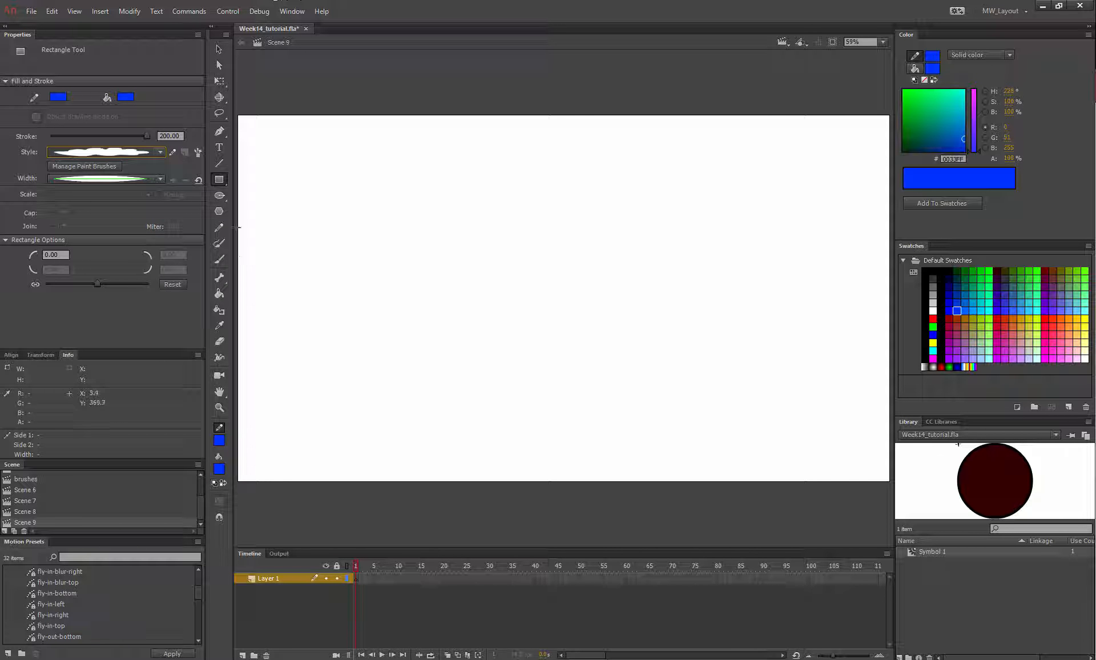
{"action": "left_click", "coordinate": [219, 243]}
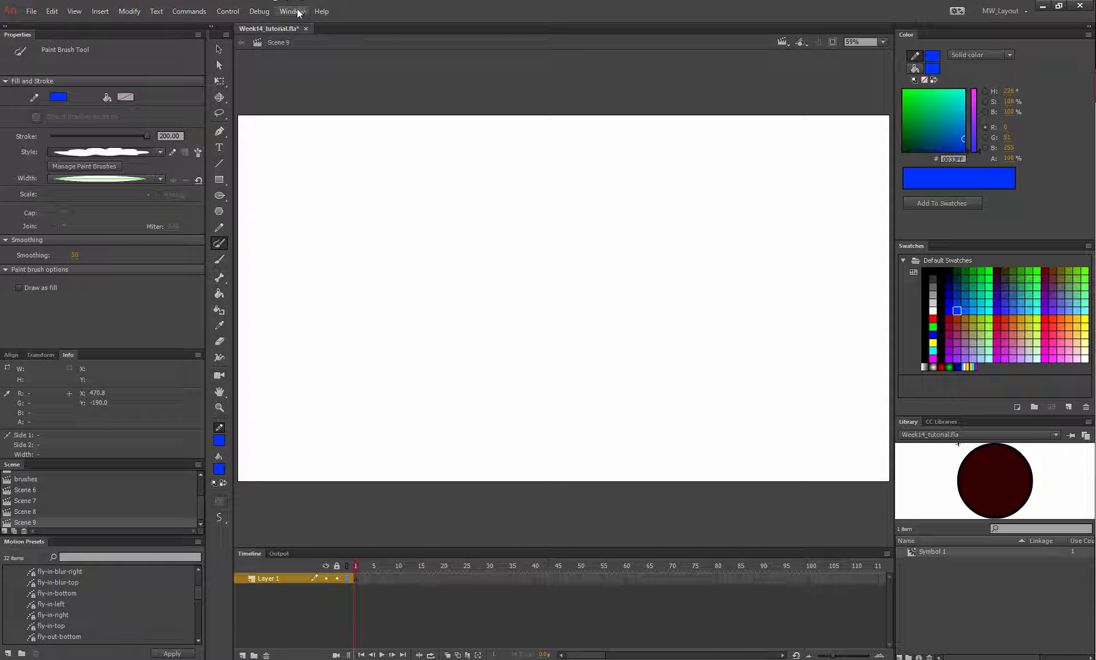
{"action": "left_click", "coordinate": [161, 151]}
{"action": "left_click_drag", "start_coordinate": [161, 226], "coordinate": [155, 133]}
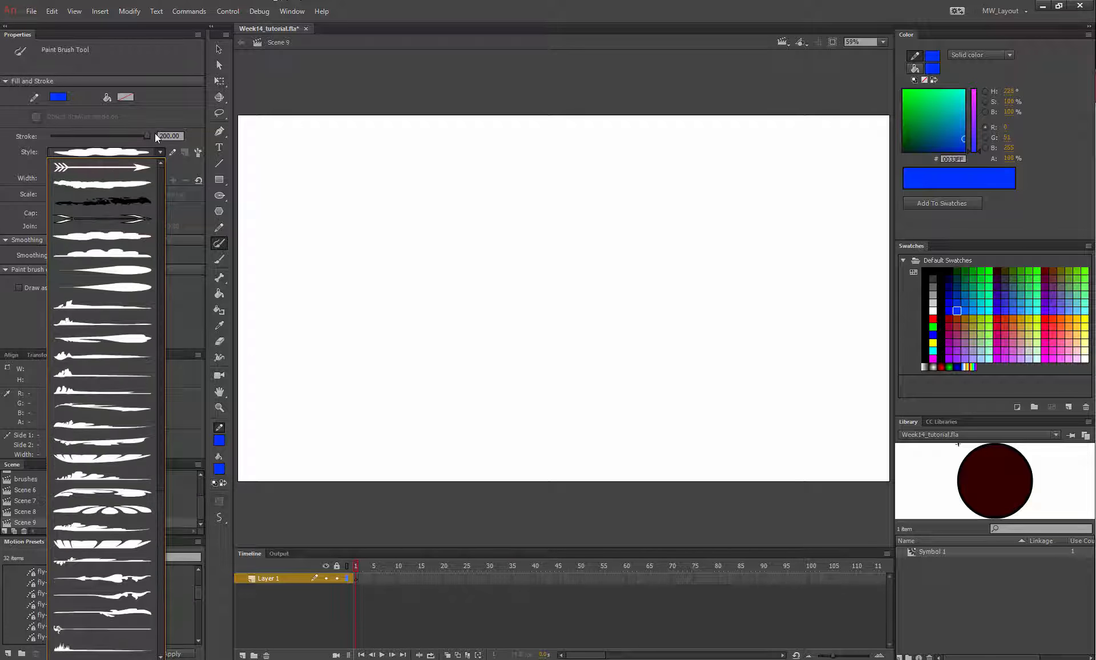
{"action": "left_click", "coordinate": [218, 181]}
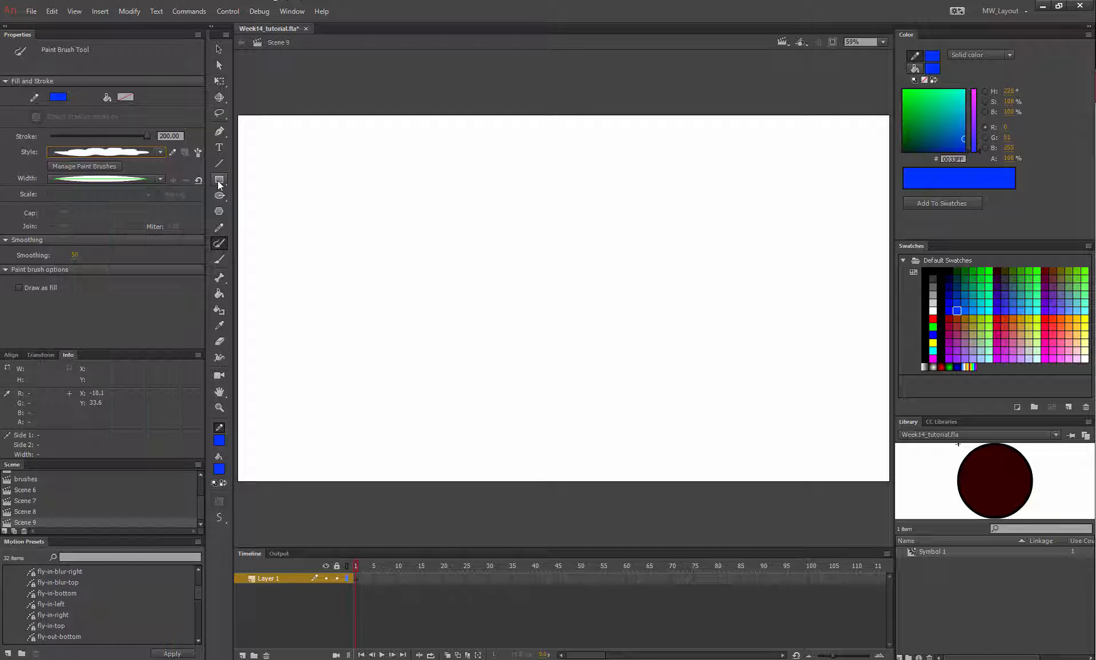
Reduce the Paint Brush tool's stroke size to 0.10
{"action": "left_click", "coordinate": [143, 152]}
{"action": "left_click", "coordinate": [137, 132]}
{"action": "left_click_drag", "start_coordinate": [146, 133], "coordinate": [50, 135]}
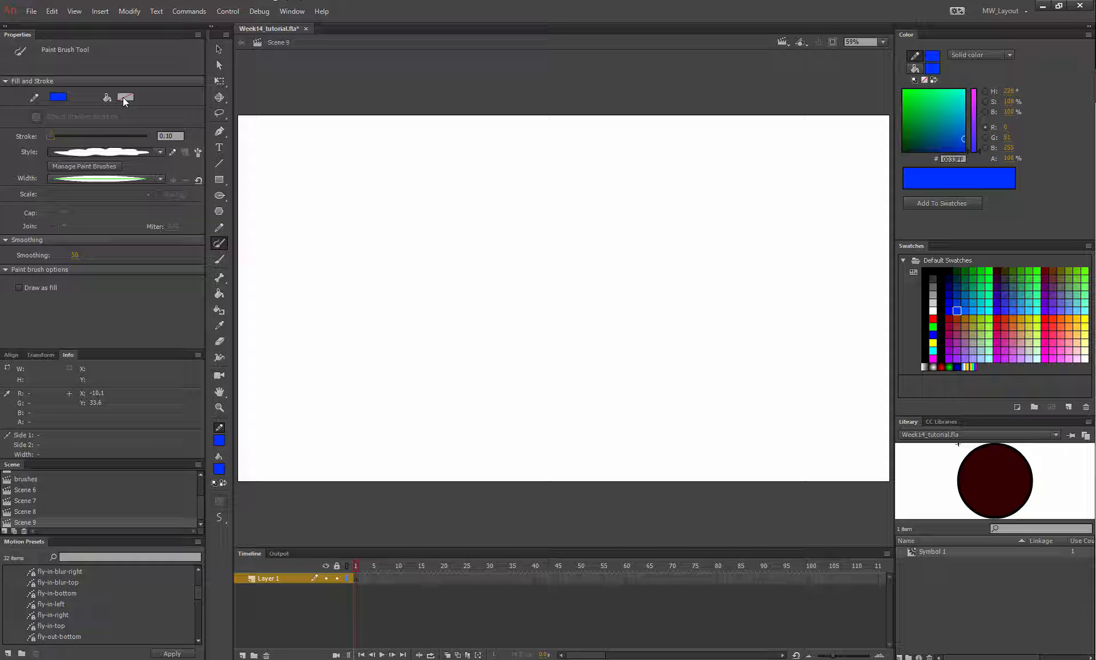
Set the Rectangle tool's fill to dark gray #474747 and its stroke width profile to uniform
{"action": "left_click", "coordinate": [218, 176]}
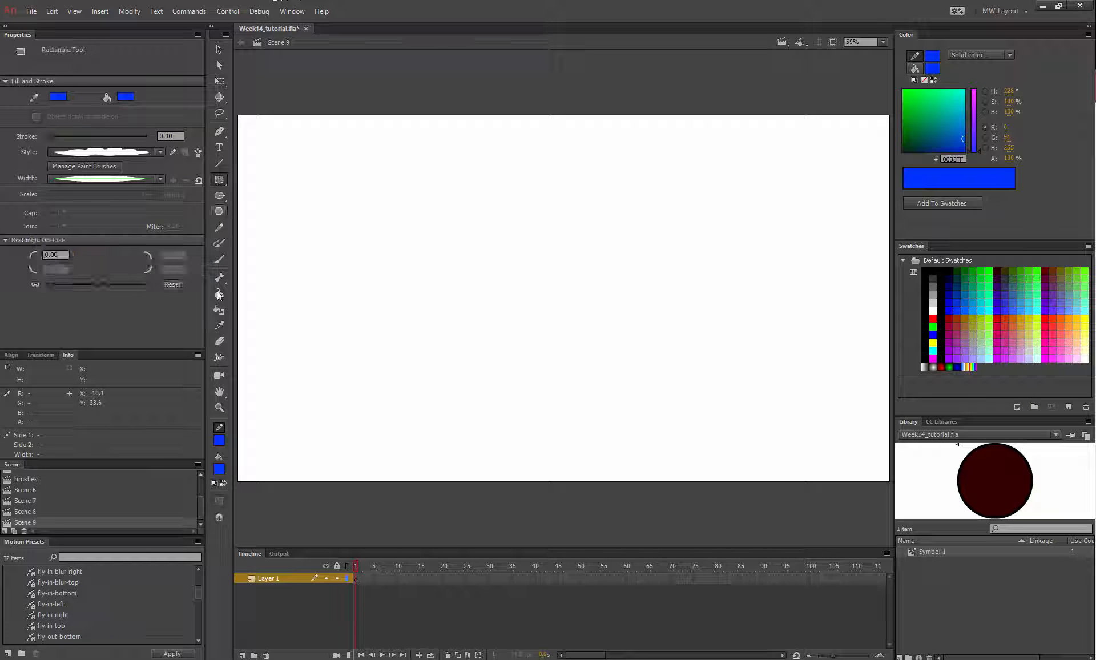
{"action": "left_click", "coordinate": [218, 467]}
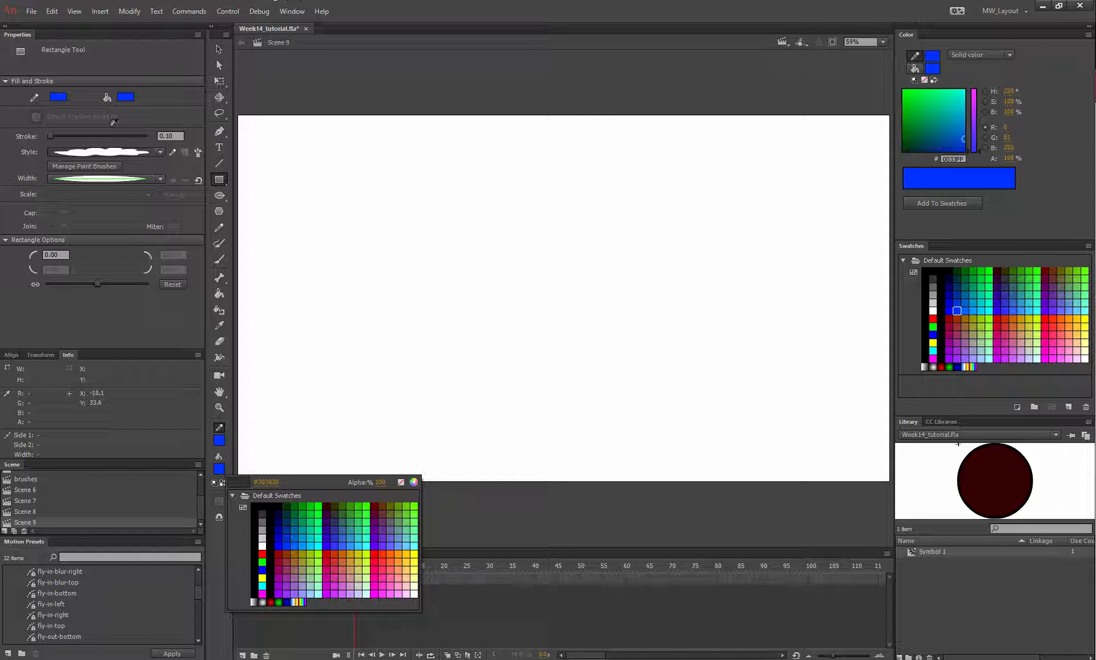
{"action": "left_click", "coordinate": [39, 134]}
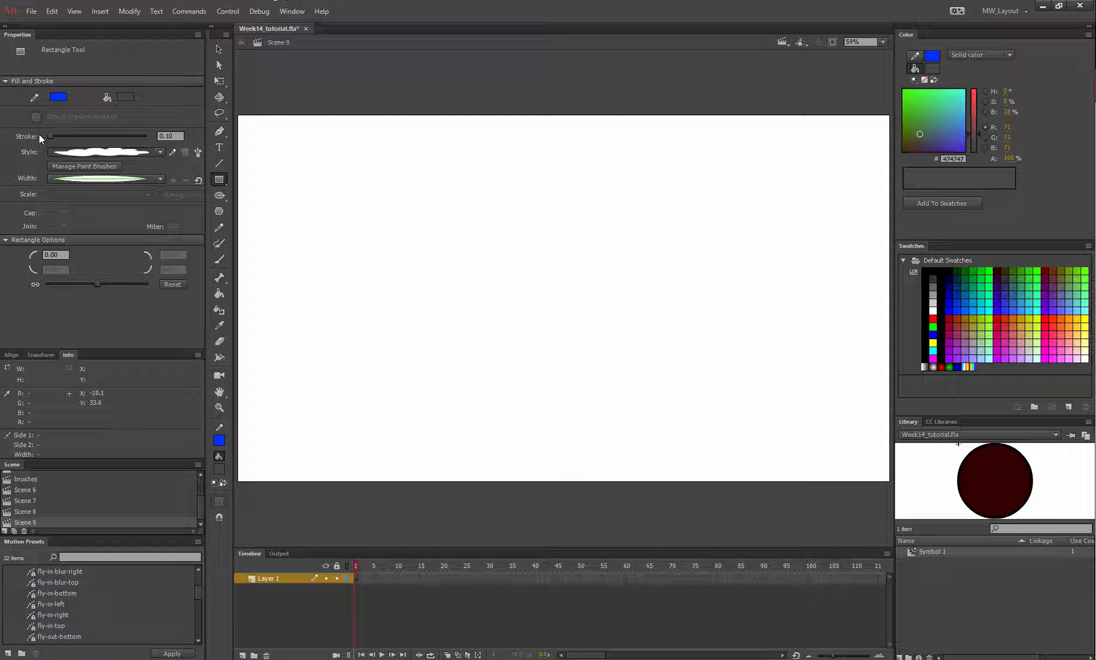
{"action": "left_click", "coordinate": [161, 182]}
{"action": "left_click", "coordinate": [113, 187]}
Examine the decorative Banners and Seals brushes in the Brush Library and close the library
{"action": "left_click", "coordinate": [197, 152]}
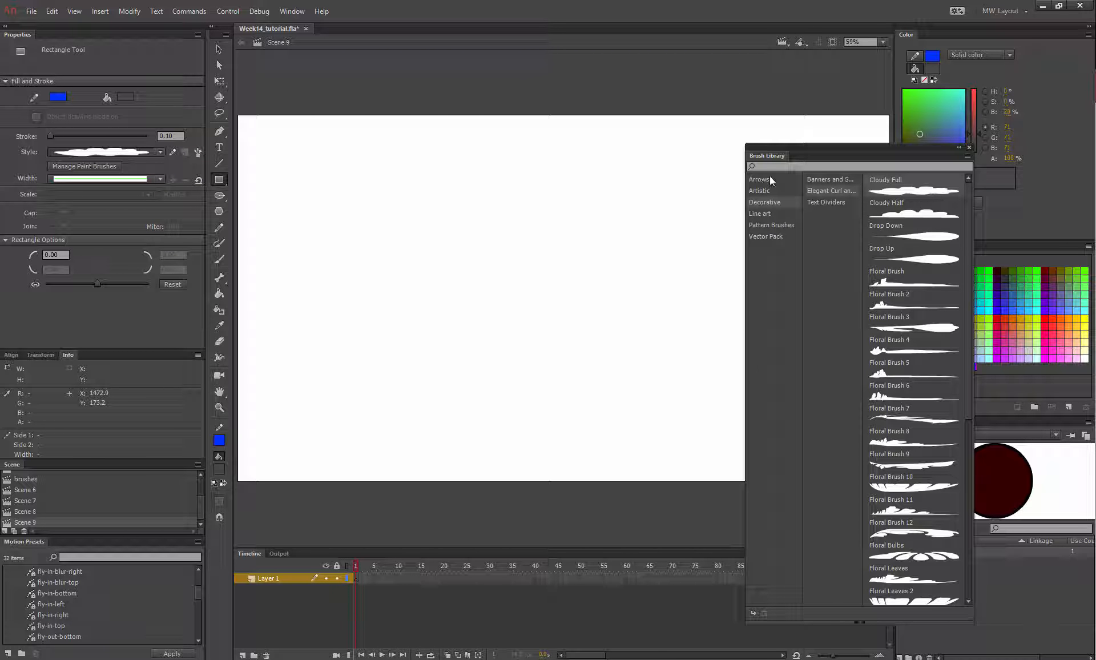
{"action": "left_click", "coordinate": [819, 180]}
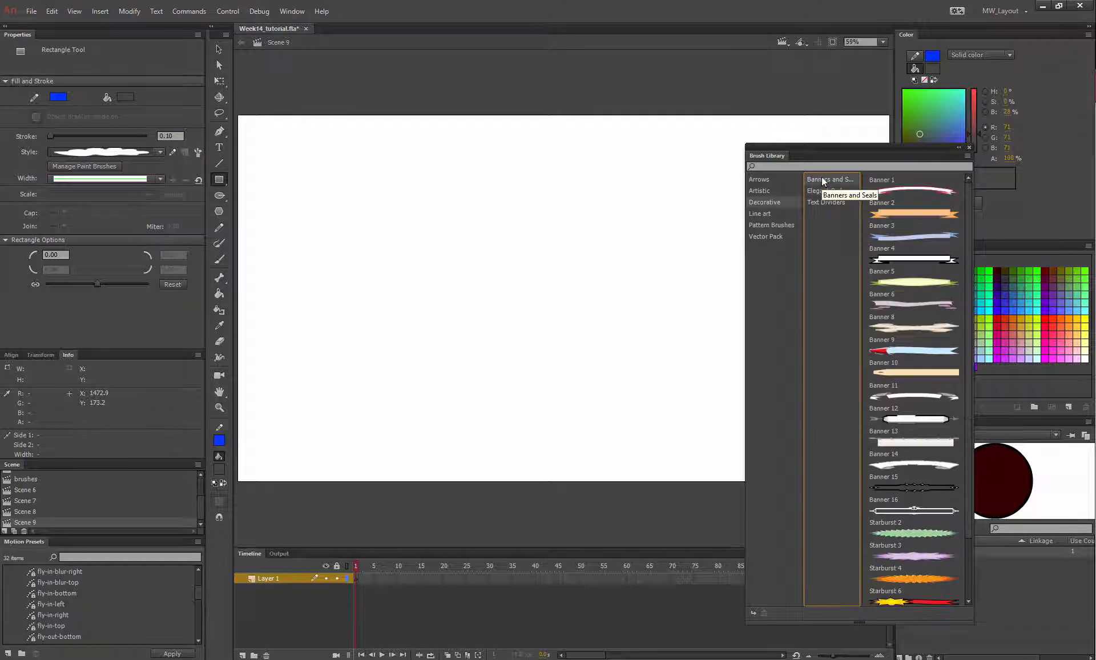
{"action": "left_click", "coordinate": [968, 148]}
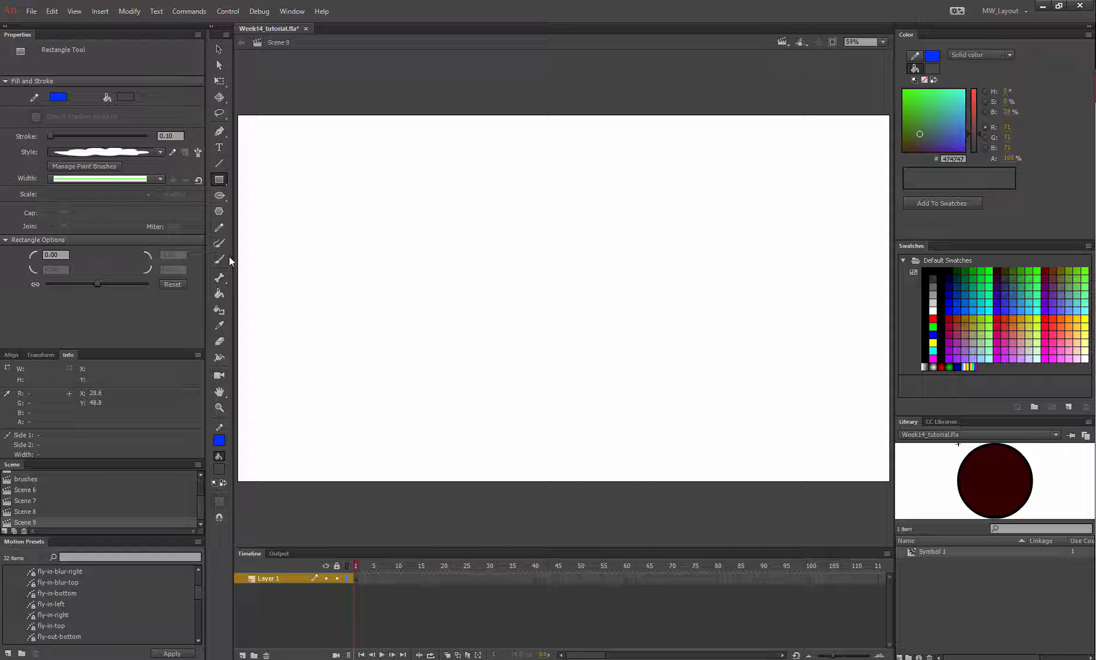
Review the Paint Brush tool's list of stroke styles and the Brush tool's options
{"action": "left_click", "coordinate": [219, 243]}
{"action": "left_click", "coordinate": [160, 151]}
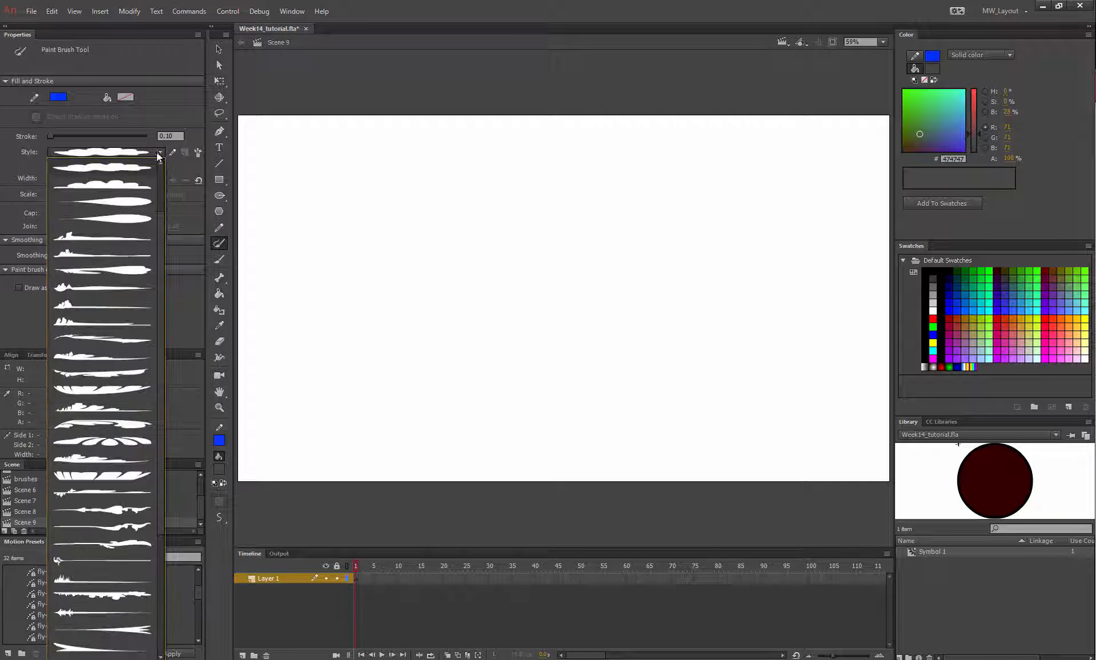
{"action": "scroll", "coordinate": [152, 177], "scroll_direction": "up", "scroll_amount": 3}
{"action": "left_click", "coordinate": [194, 135]}
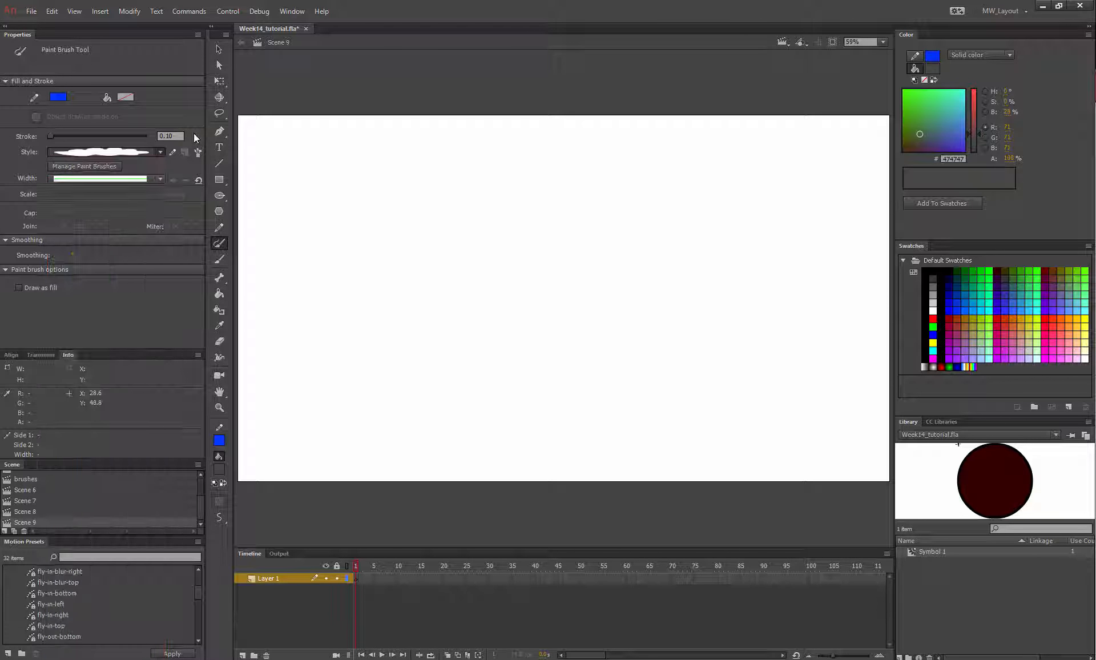
{"action": "left_click", "coordinate": [219, 259]}
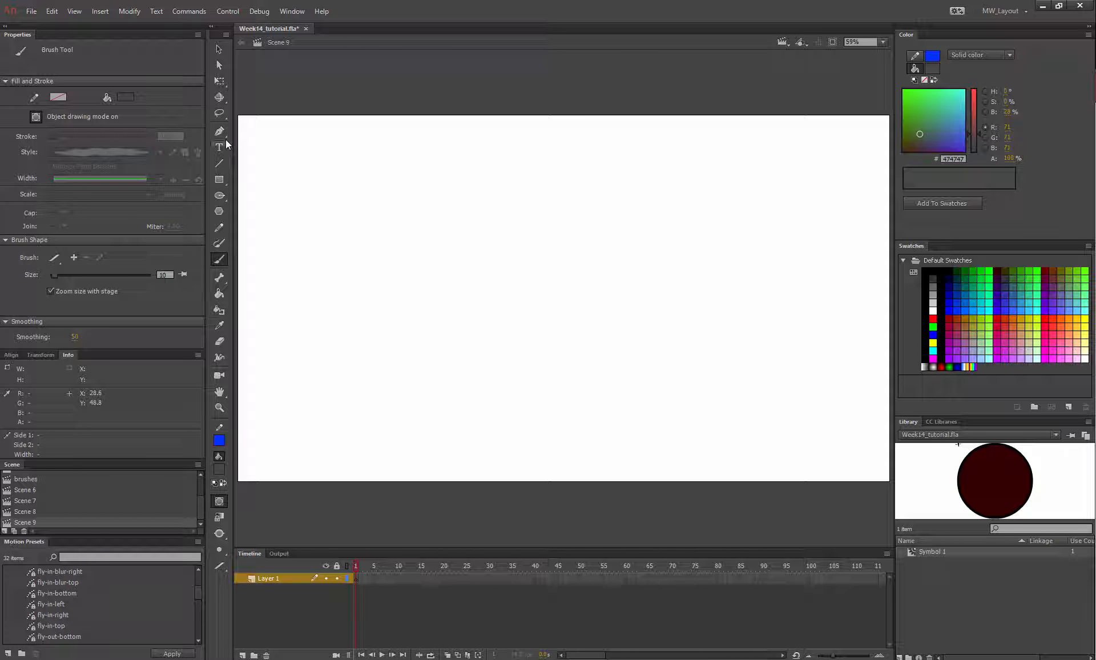
Draw a test rectangle about 540 by 508 px with a thin blue stroke and dark gray fill, and delete it
{"action": "left_click", "coordinate": [219, 179]}
{"action": "left_click_drag", "start_coordinate": [314, 168], "coordinate": [498, 340]}
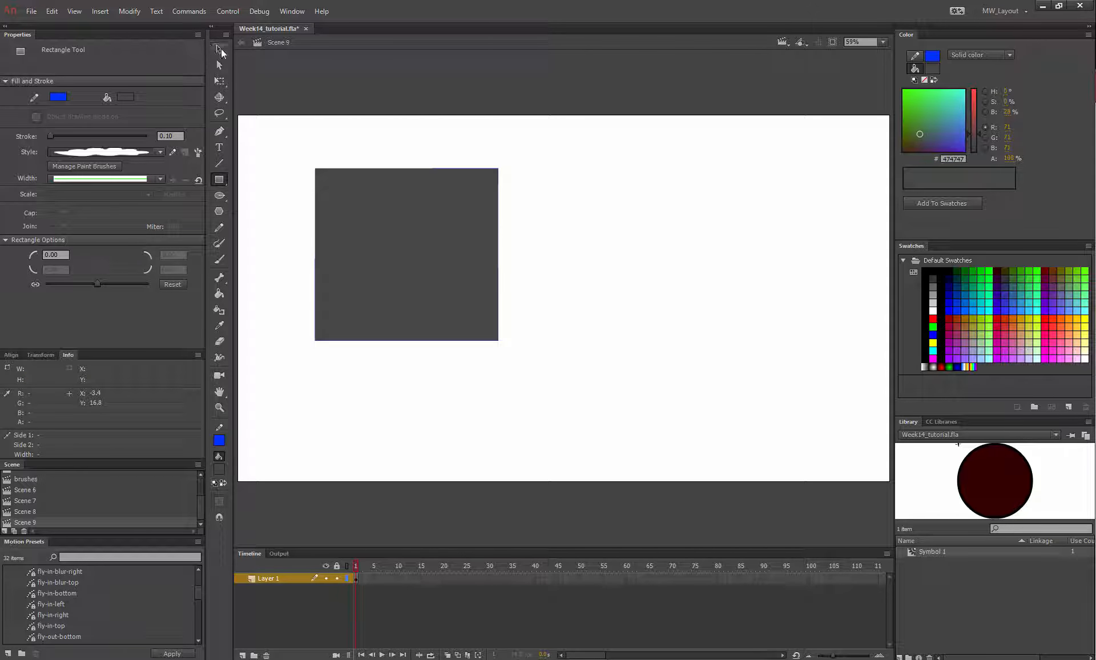
{"action": "left_click", "coordinate": [219, 49]}
{"action": "mouse_move", "coordinate": [301, 148]}
{"action": "left_mouse_down"}
{"action": "mouse_move", "coordinate": [521, 373]}
{"action": "mouse_move", "coordinate": [500, 355]}
{"action": "left_mouse_up"}
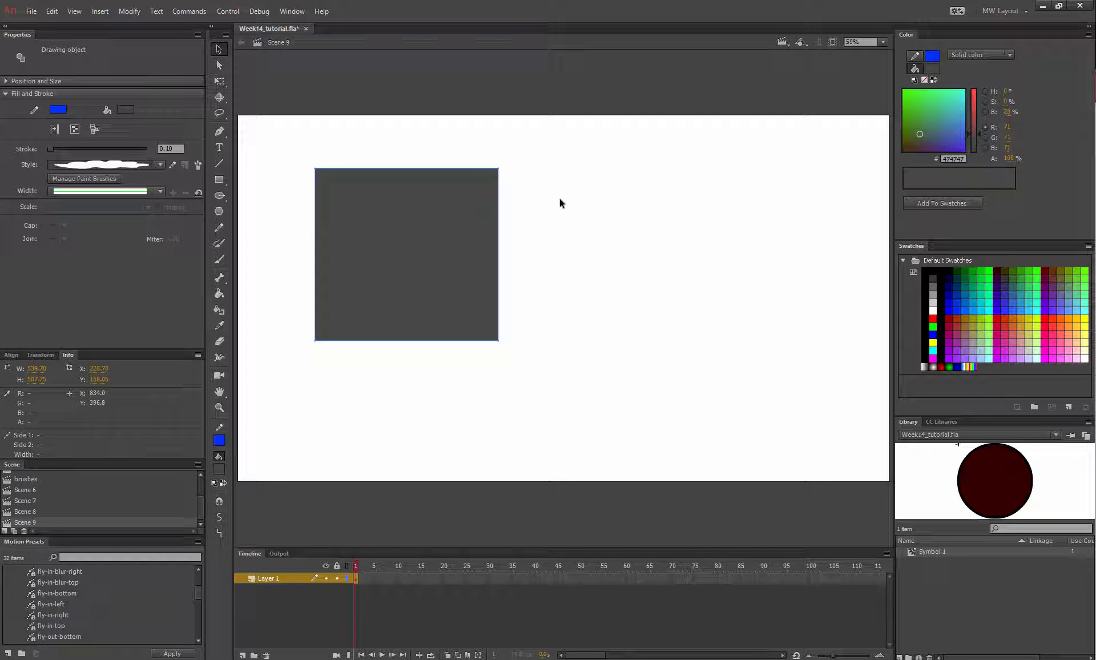
{"action": "left_click_drag", "start_coordinate": [551, 159], "coordinate": [183, 396]}
{"action": "key", "text": "Delete"}
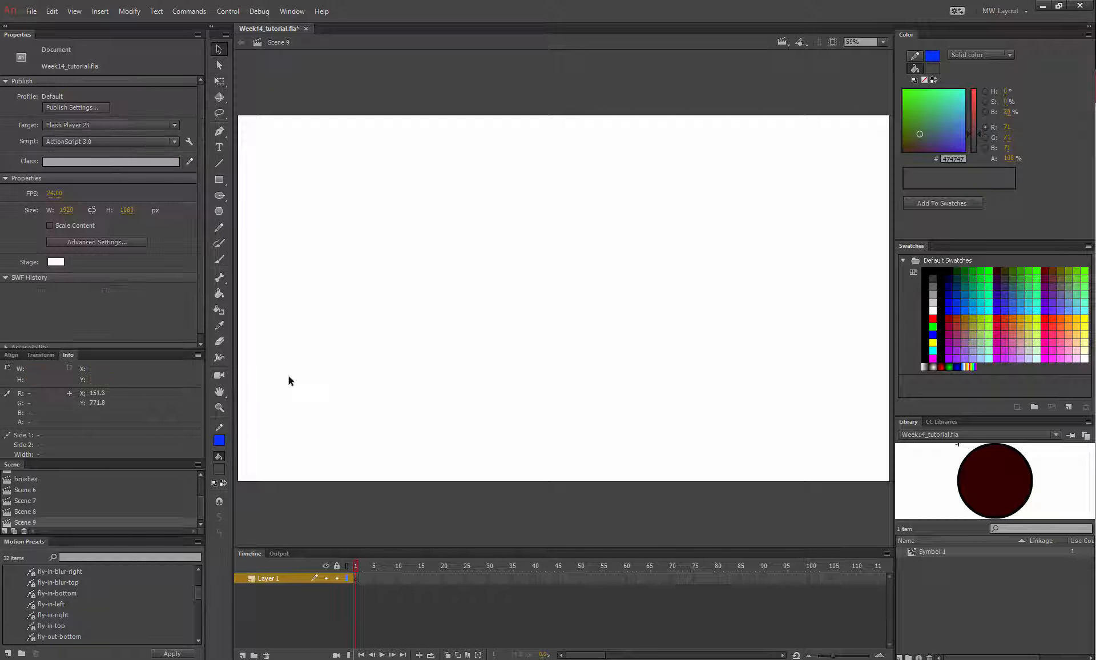
Draw a square about 590 px wide with no stroke and a yellow #FFFF00 fill, left of the stage's center
{"action": "left_click", "coordinate": [220, 180]}
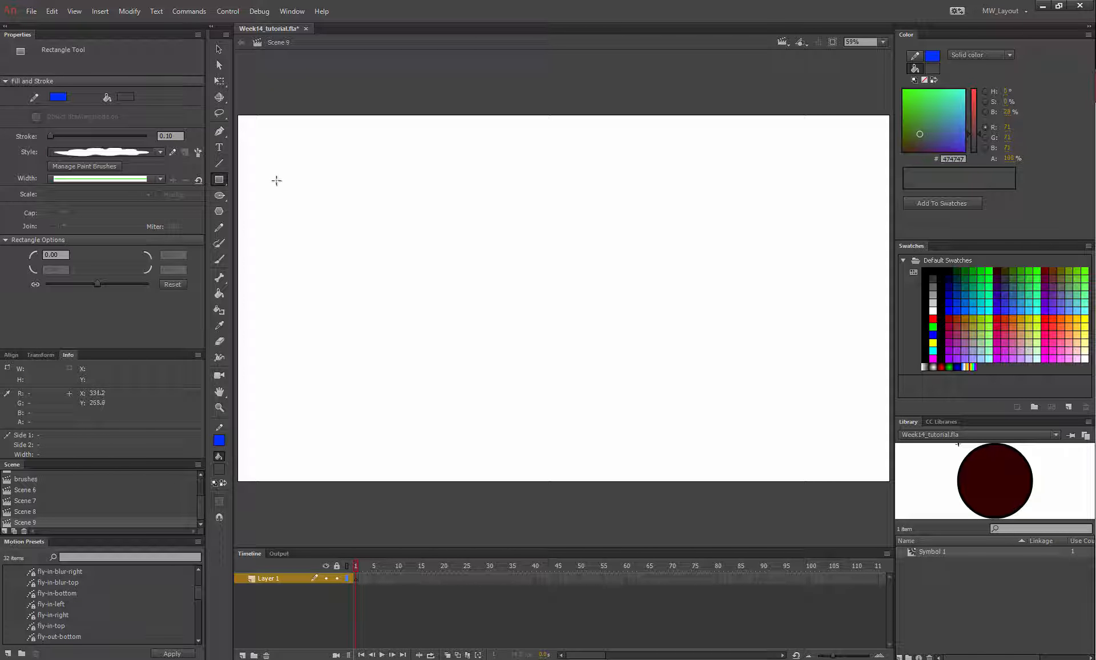
{"action": "left_click", "coordinate": [53, 97]}
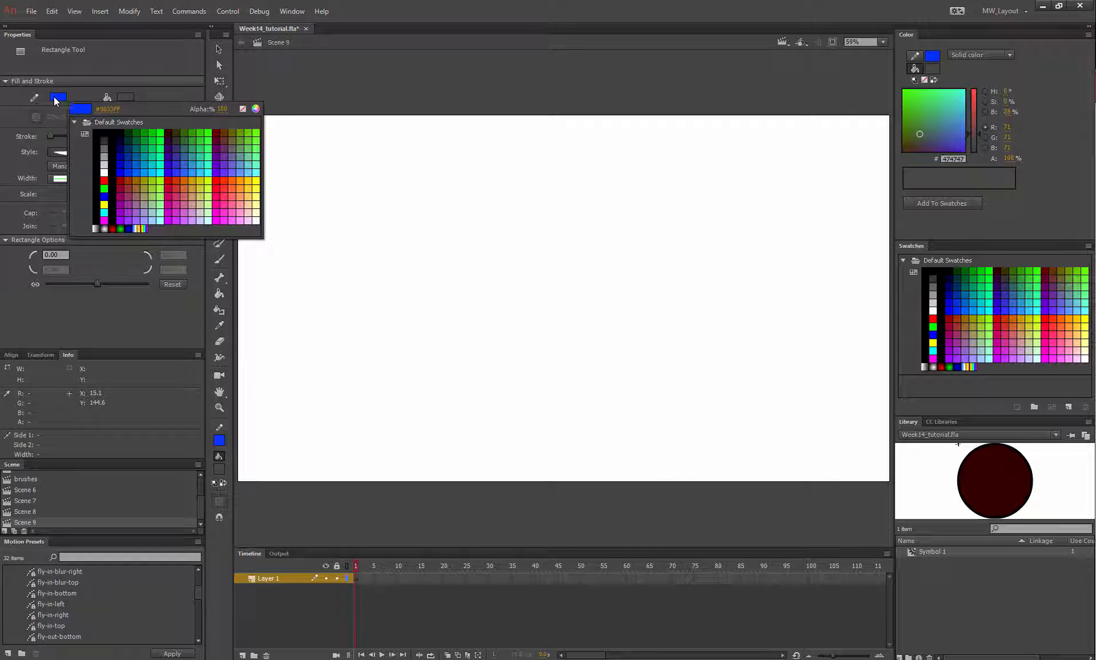
{"action": "left_click", "coordinate": [242, 110]}
{"action": "left_click", "coordinate": [127, 96]}
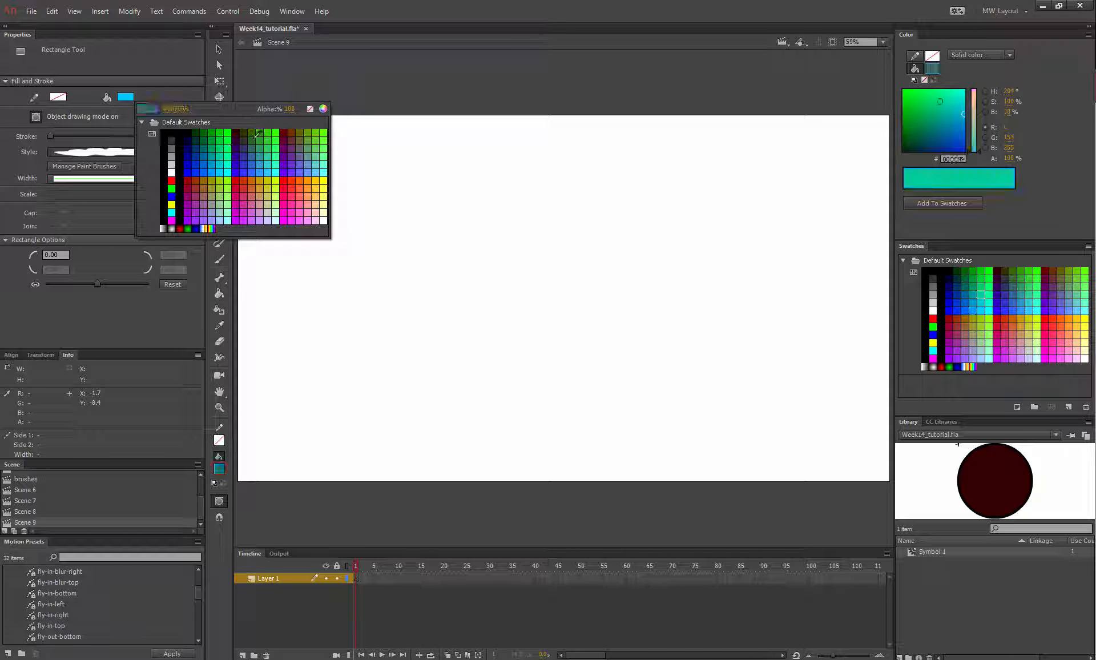
{"action": "left_click", "coordinate": [171, 204]}
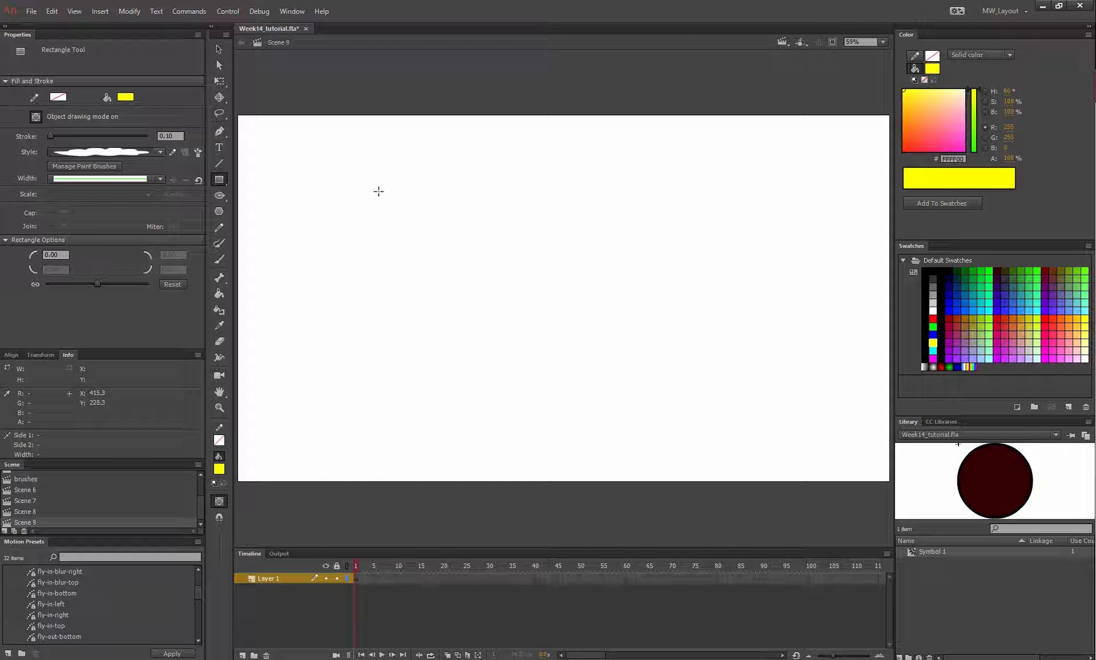
{"action": "mouse_move", "coordinate": [353, 191]}
{"action": "left_mouse_down"}
{"action": "mouse_move", "coordinate": [487, 342]}
{"action": "mouse_move", "coordinate": [553, 392]}
{"action": "left_mouse_up"}
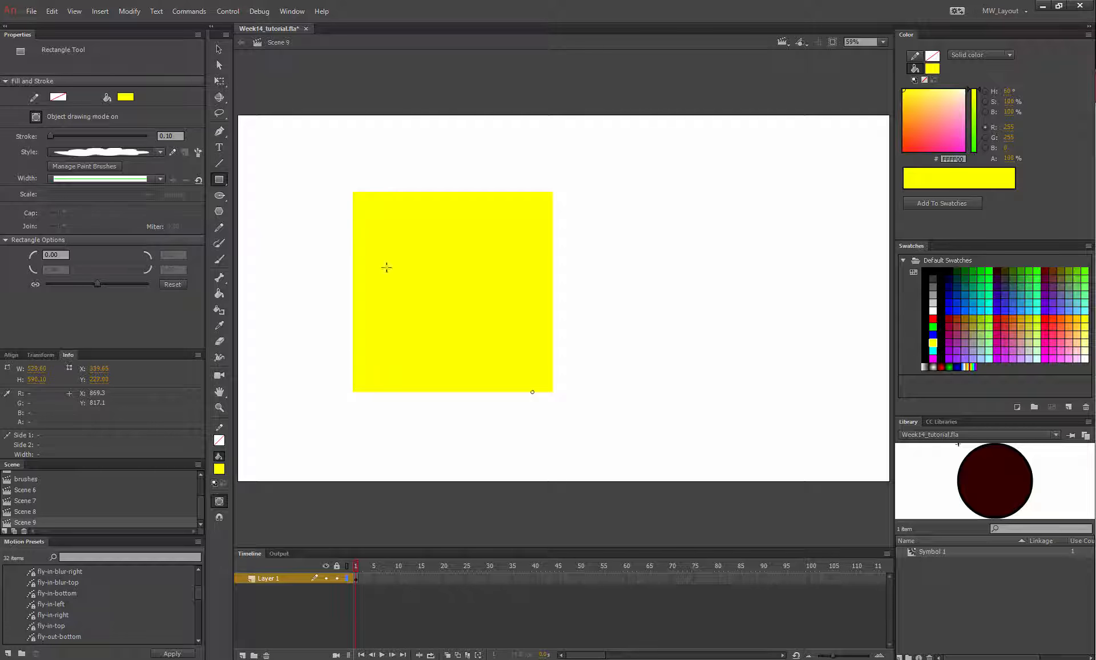
Convert the yellow square to a Movie Clip symbol named square_MW
{"action": "left_click", "coordinate": [219, 48]}
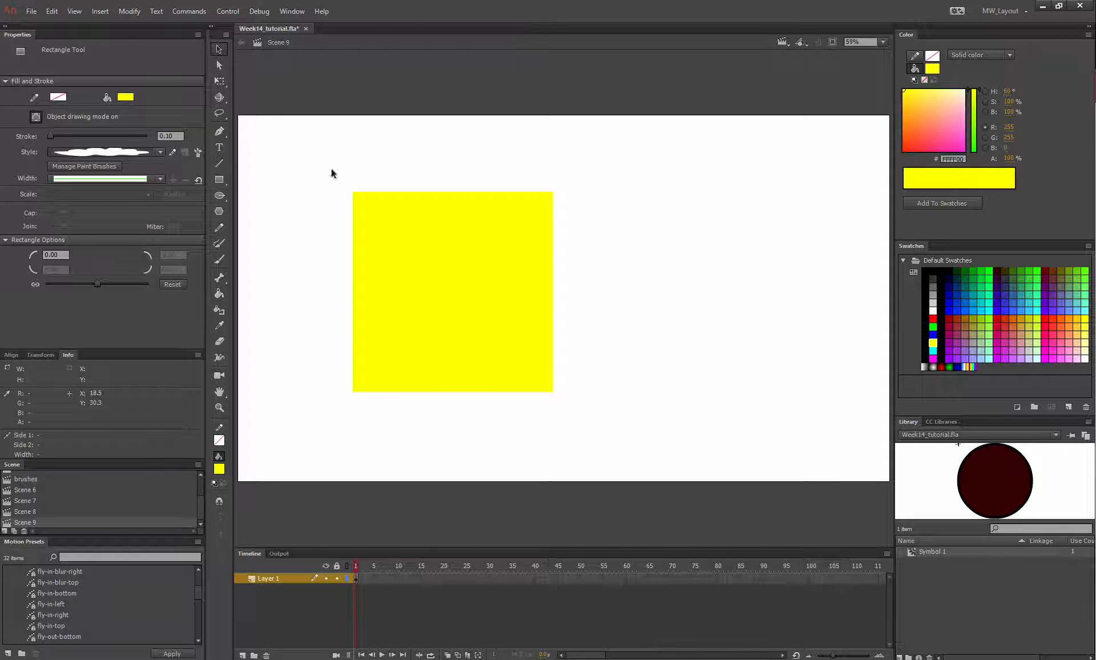
{"action": "left_click", "coordinate": [426, 258]}
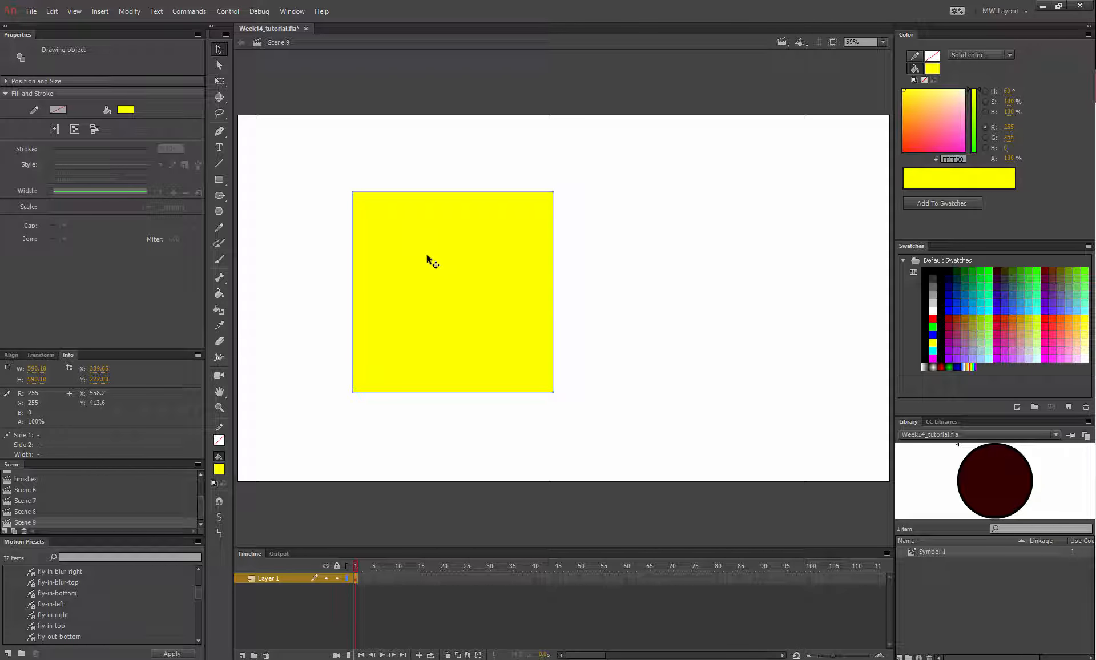
{"action": "right_click", "coordinate": [446, 272]}
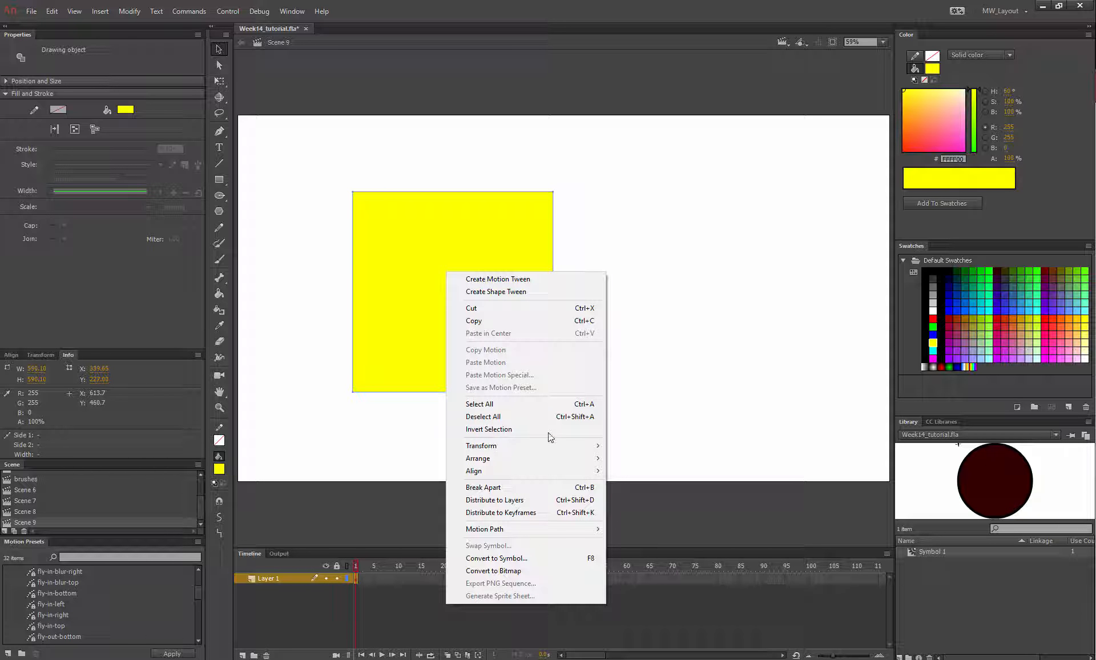
{"action": "left_click", "coordinate": [526, 558]}
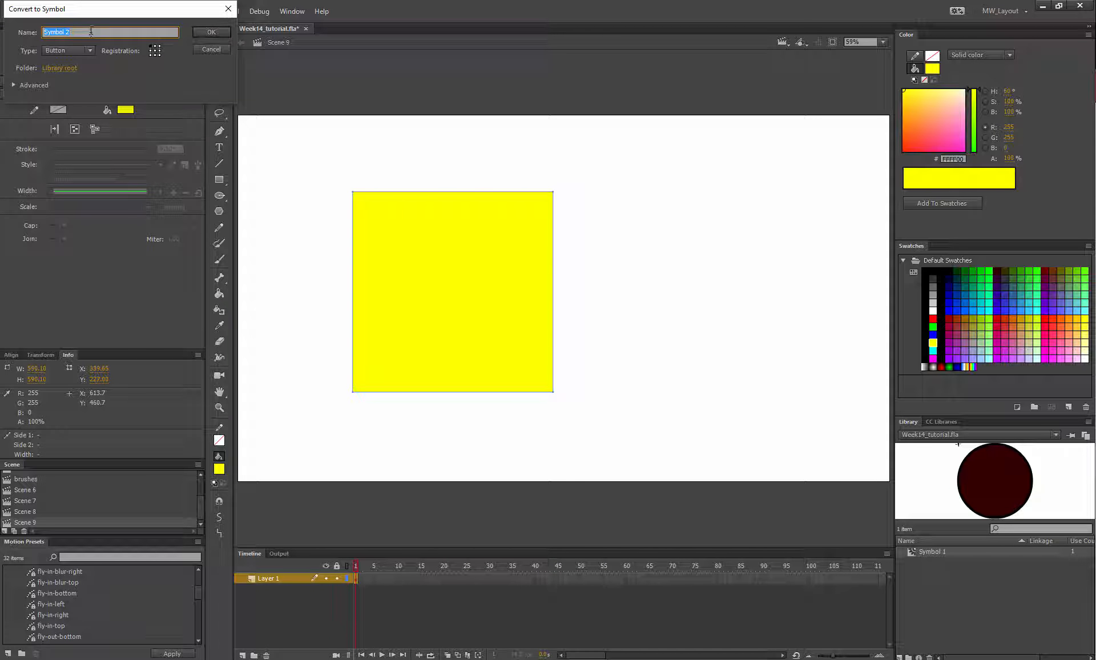
{"action": "type", "text": "square_MW"}
{"action": "left_click", "coordinate": [89, 51]}
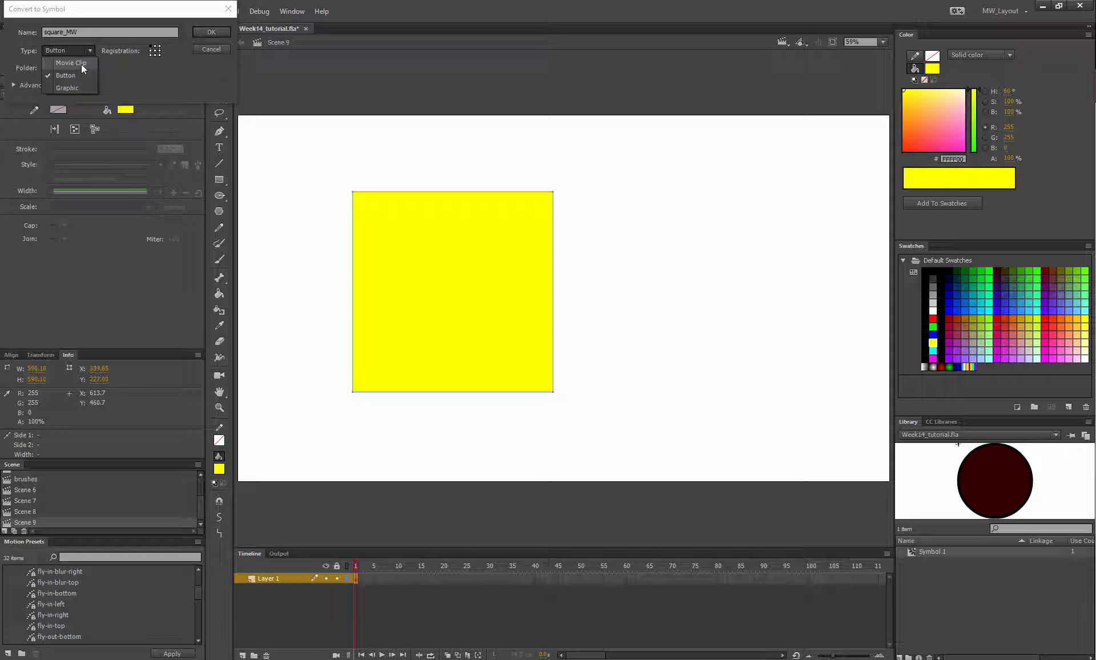
{"action": "left_click", "coordinate": [81, 64]}
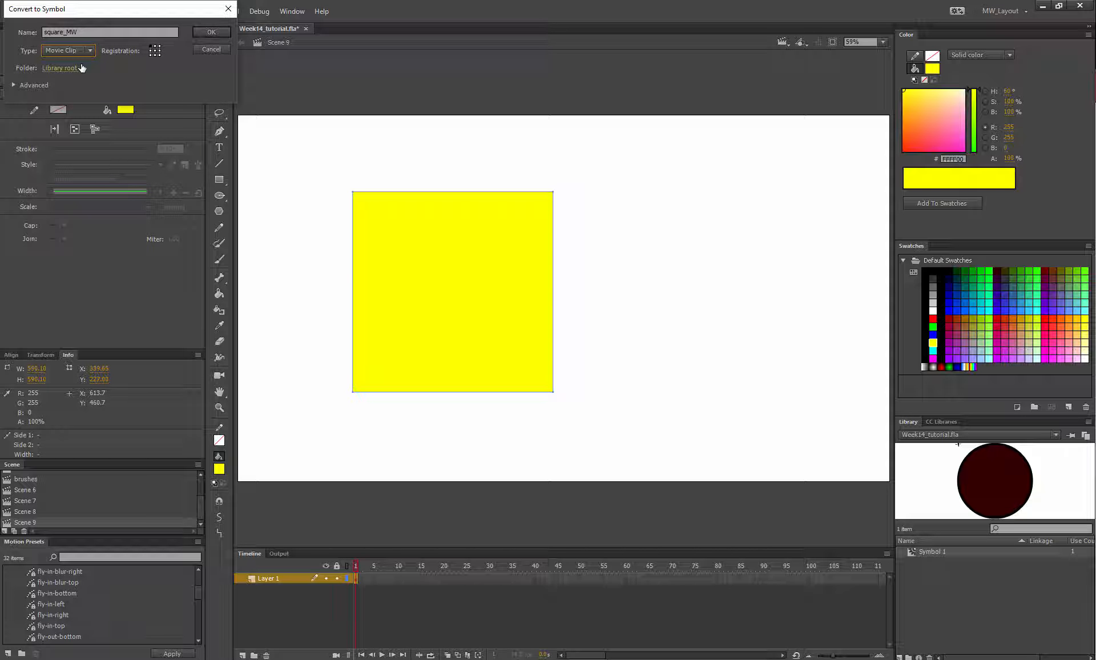
{"action": "left_click", "coordinate": [205, 33]}
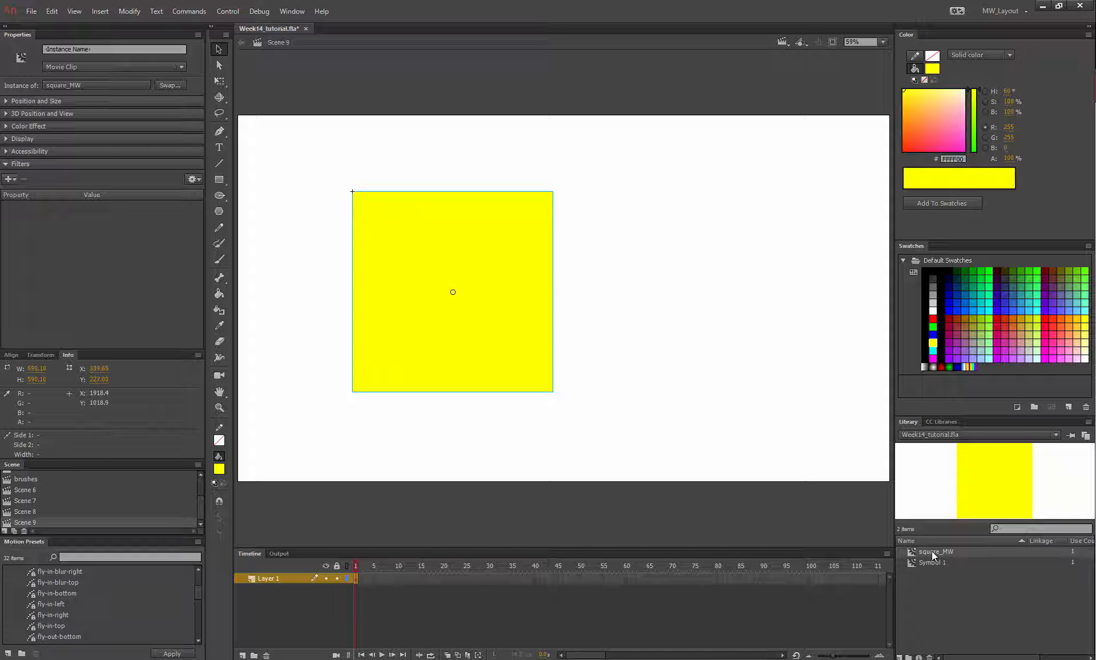
Inspect the use count, modification date and type columns of the library's symbols
{"action": "left_click_drag", "start_coordinate": [1067, 541], "coordinate": [995, 544]}
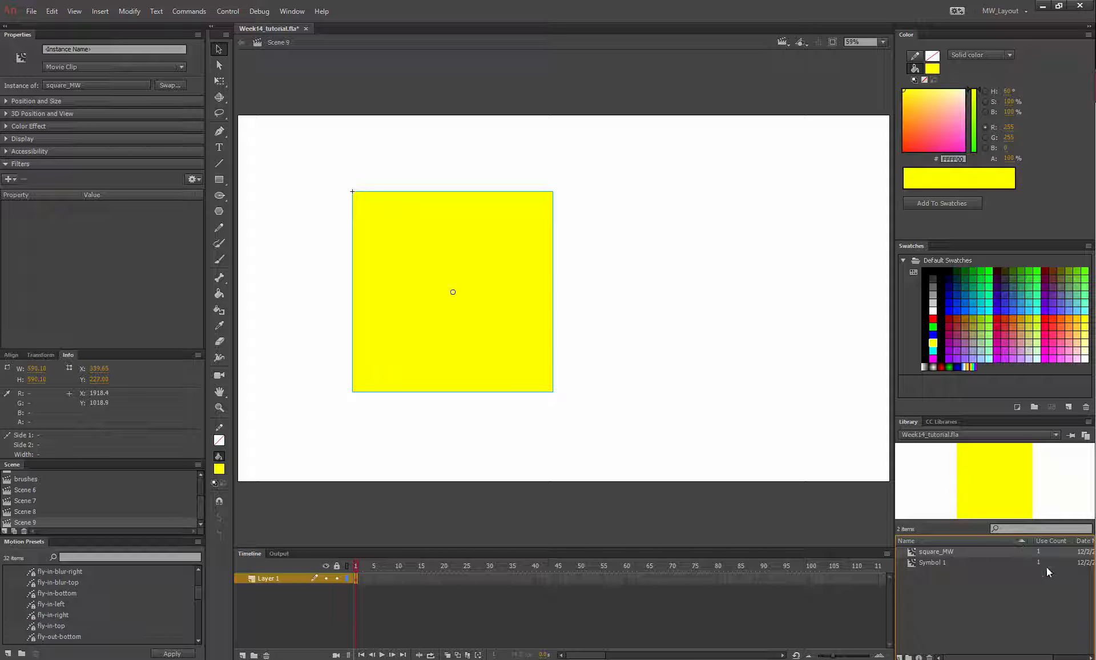
{"action": "left_click_drag", "start_coordinate": [970, 656], "coordinate": [1021, 657]}
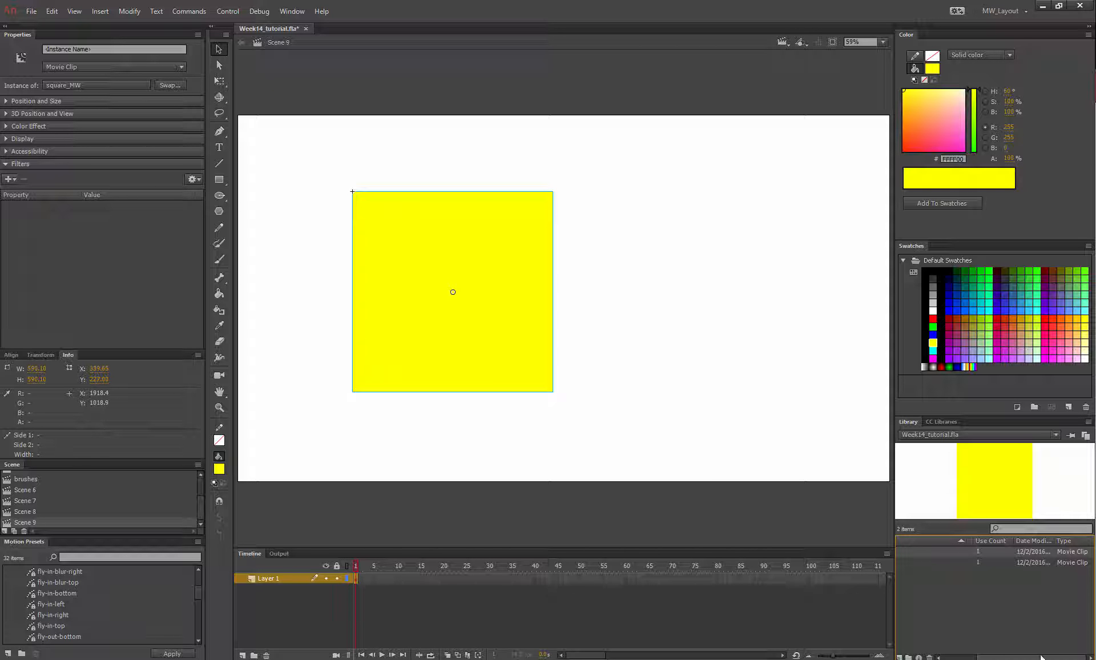
Place a second instance of the square_MW symbol on the stage, to the right of the existing square
{"action": "left_click_drag", "start_coordinate": [1041, 657], "coordinate": [971, 656]}
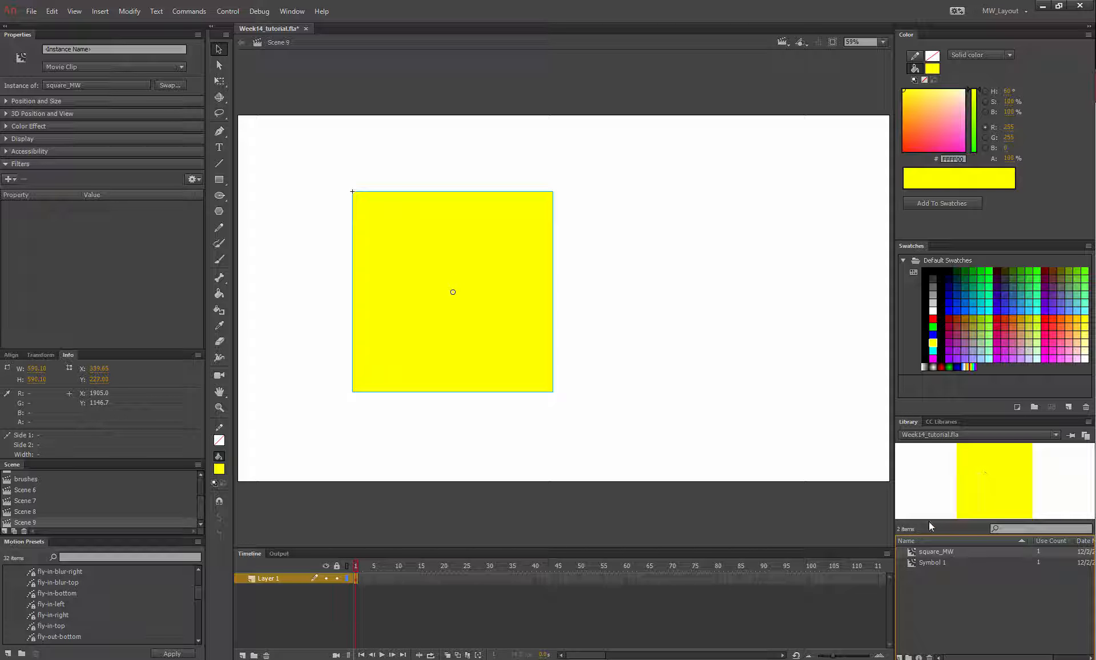
{"action": "left_click", "coordinate": [673, 325]}
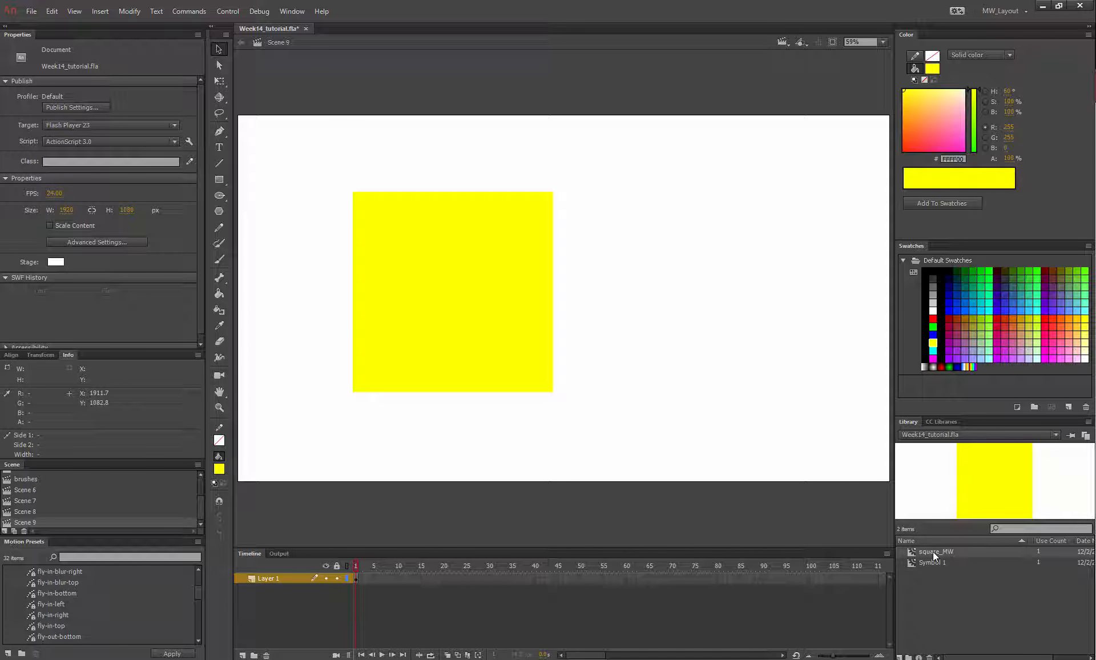
{"action": "left_click_drag", "start_coordinate": [932, 551], "coordinate": [672, 230]}
{"action": "left_click", "coordinate": [773, 337]}
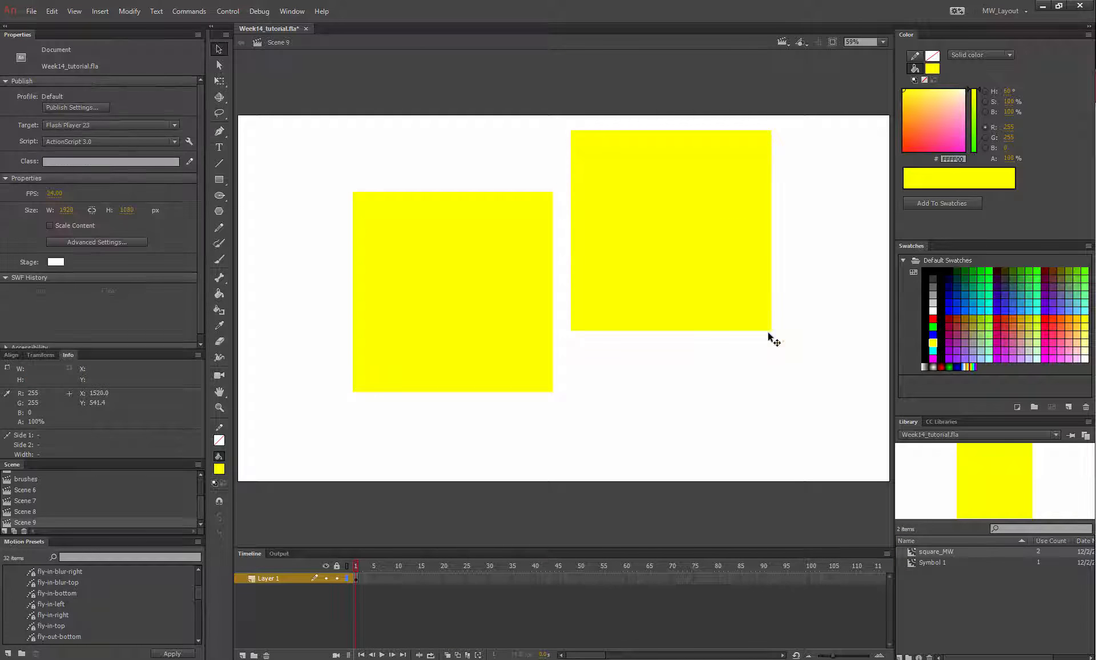
Scale the second square_MW instance down around its center to about 308 by 298 px
{"action": "left_click", "coordinate": [714, 299]}
{"action": "right_click", "coordinate": [710, 293]}
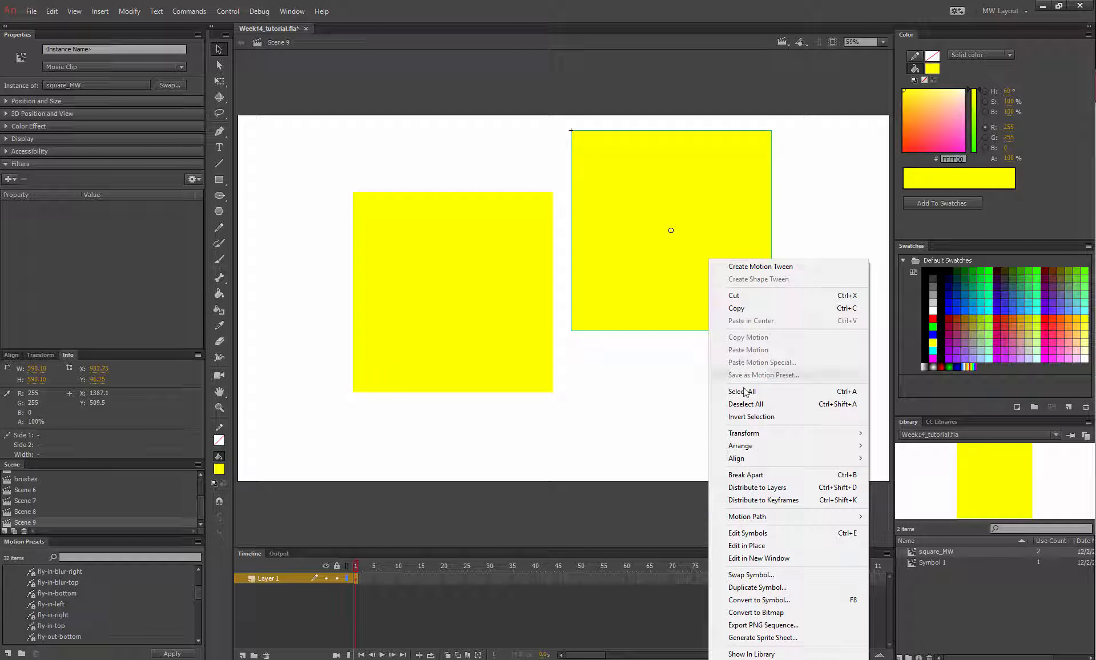
{"action": "mouse_move", "coordinate": [752, 434]}
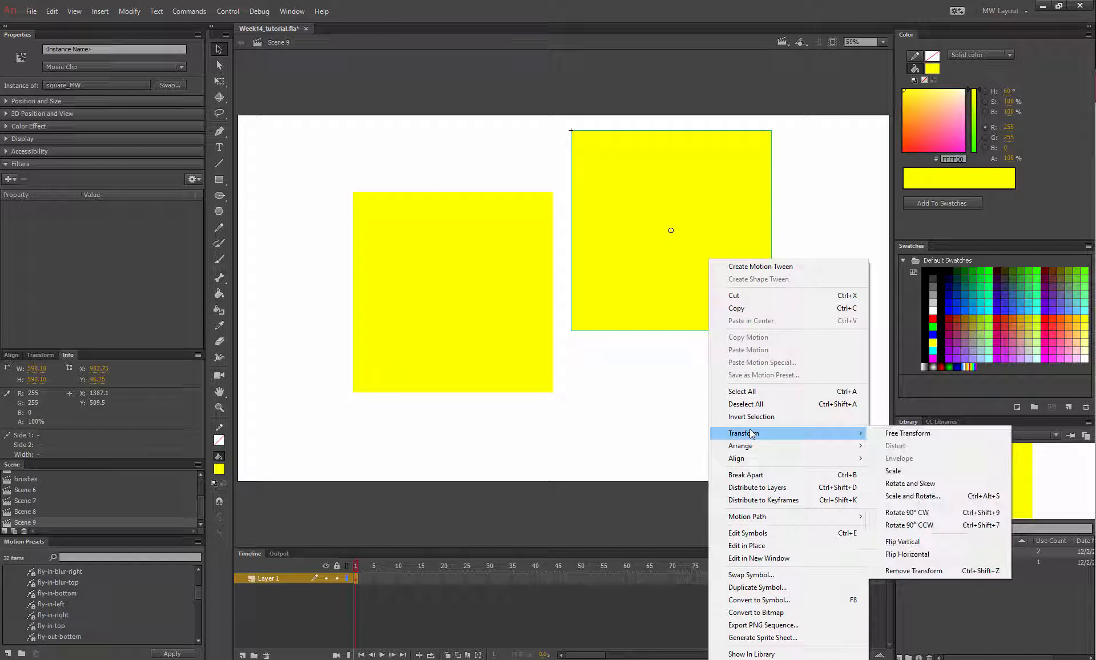
{"action": "left_click", "coordinate": [895, 470]}
{"action": "left_click_drag", "start_coordinate": [772, 131], "coordinate": [723, 180]}
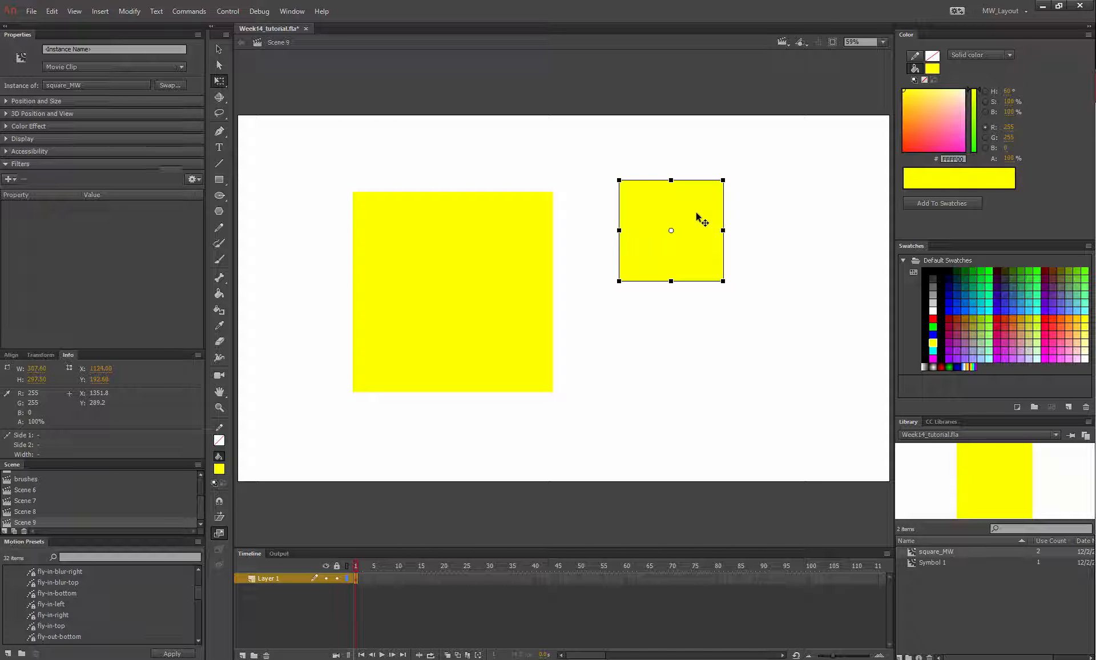
Open the smaller instance's symbol for in-place editing and return to Scene 9
{"action": "double_click", "coordinate": [701, 220]}
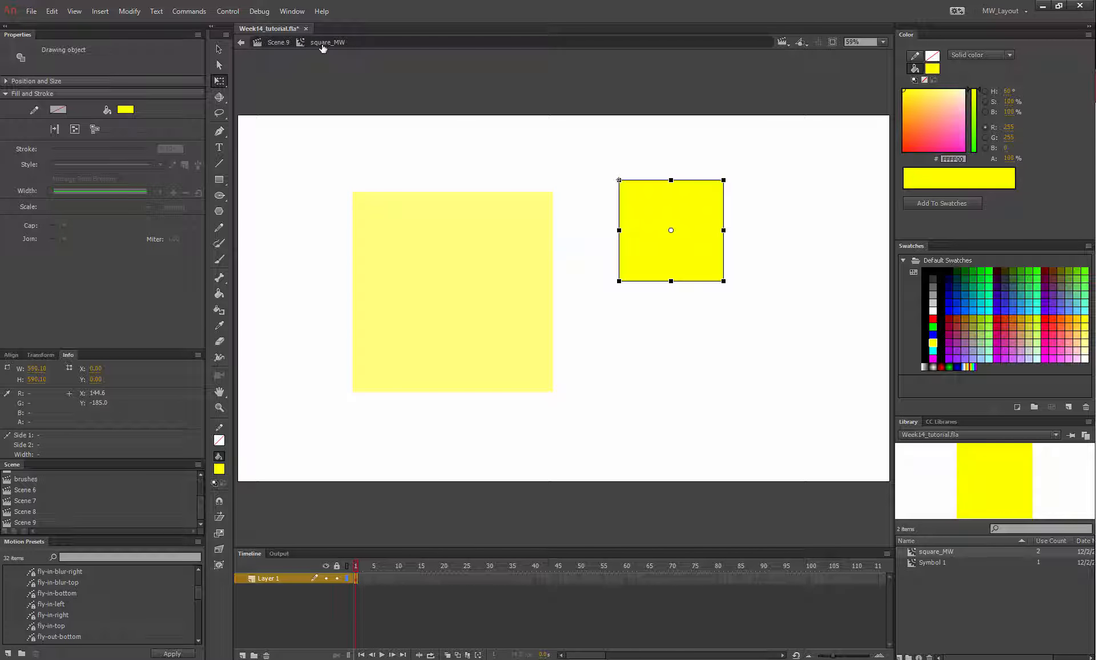
{"action": "left_click", "coordinate": [275, 44]}
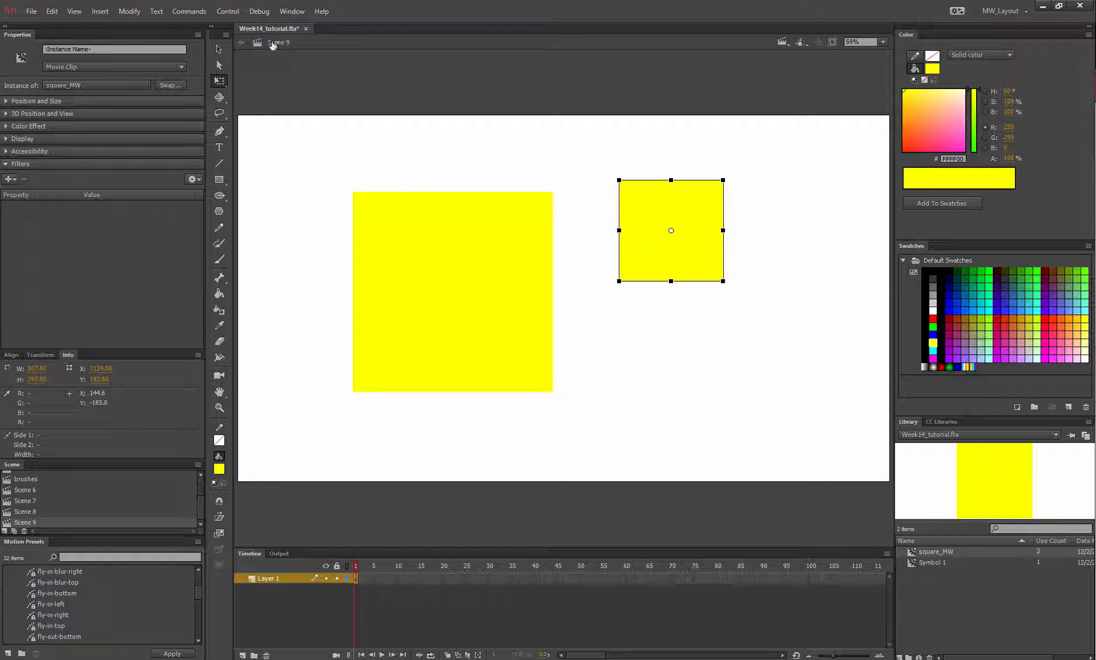
{"action": "right_click", "coordinate": [643, 215]}
{"action": "left_click", "coordinate": [636, 211]}
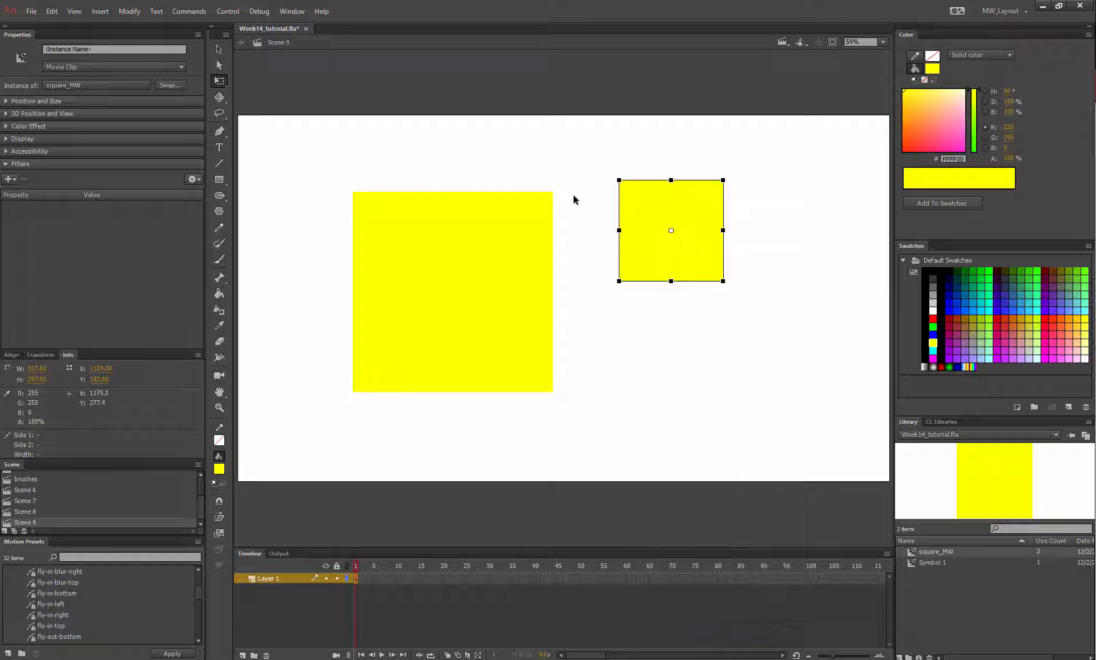
Try to recolor the smaller square instance on the stage with the dark red fill #330000
{"action": "left_click", "coordinate": [219, 49]}
{"action": "left_click", "coordinate": [649, 216]}
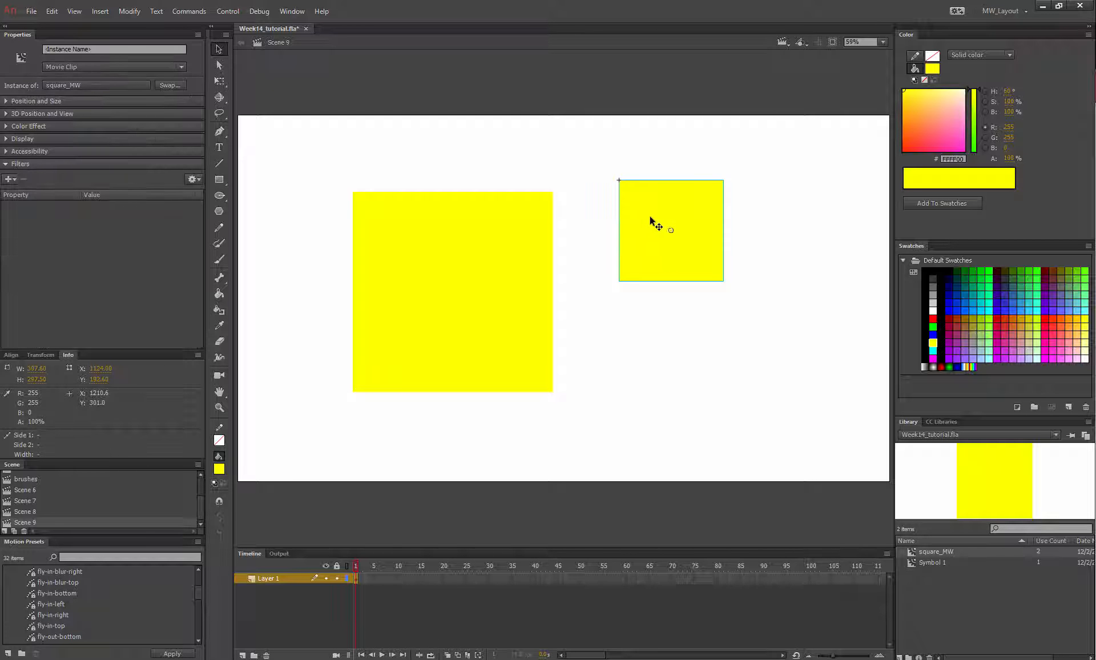
{"action": "left_click", "coordinate": [219, 469]}
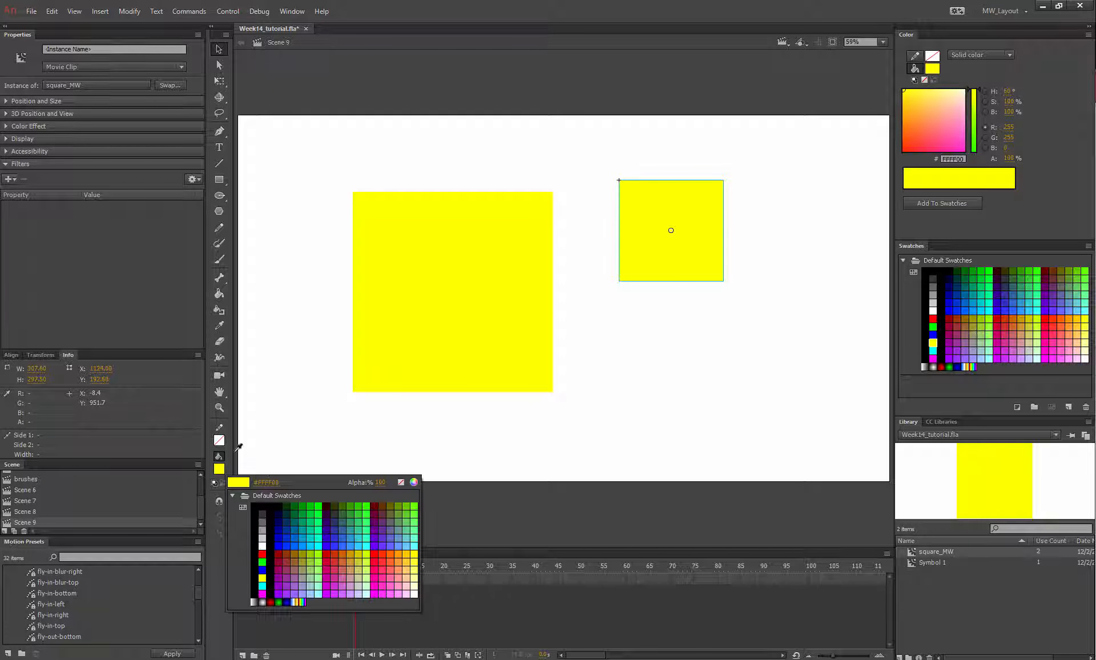
{"action": "left_click", "coordinate": [333, 506]}
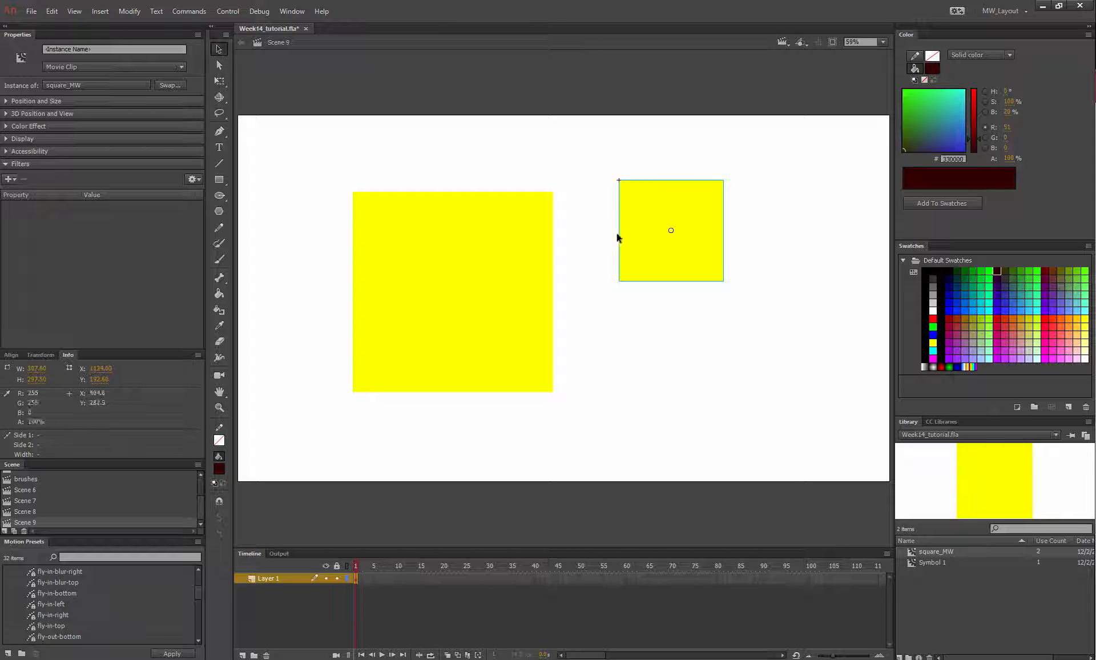
{"action": "right_click", "coordinate": [701, 260]}
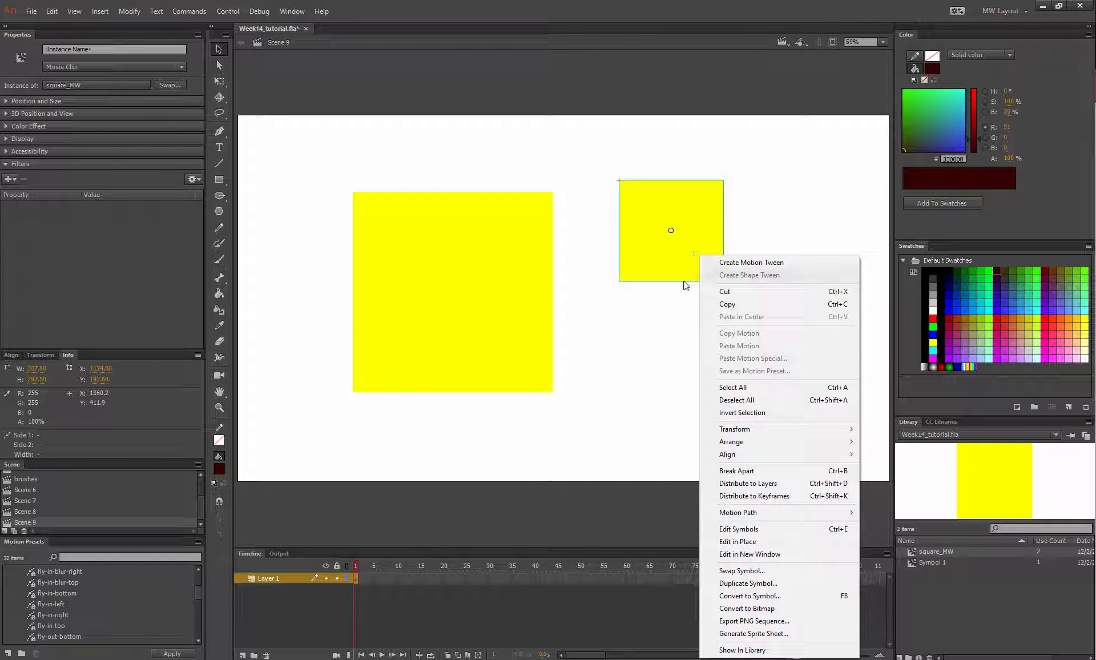
{"action": "left_click", "coordinate": [651, 350]}
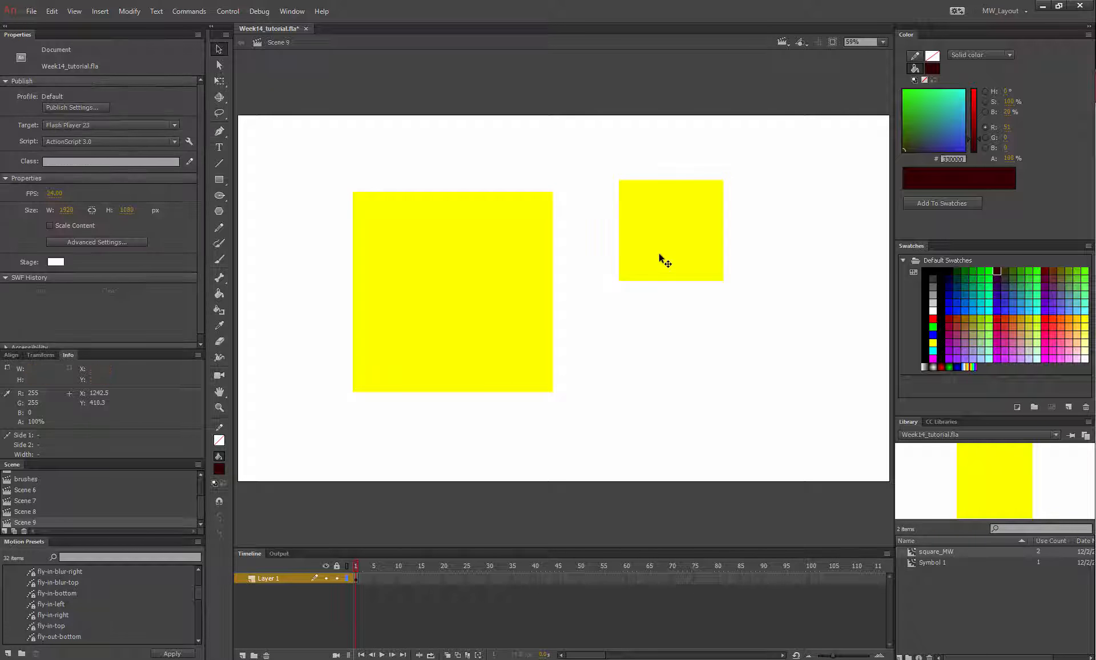
{"action": "left_click", "coordinate": [703, 234]}
{"action": "left_click", "coordinate": [475, 279]}
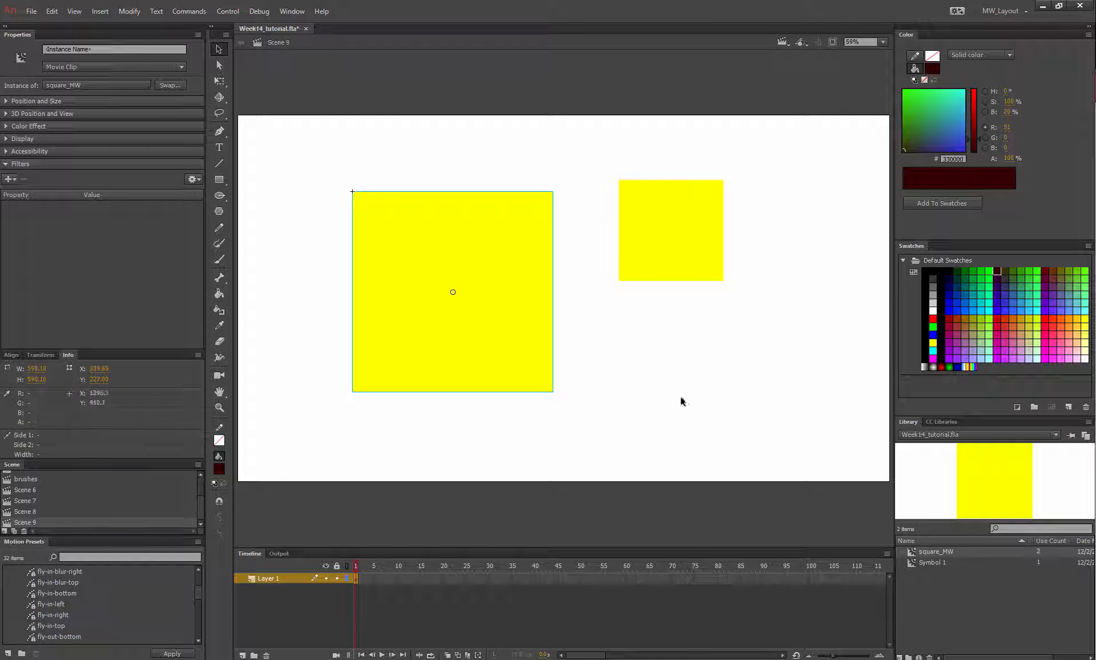
Place a third square_MW instance at the stage's lower right, and delete both it and the smaller instance
{"action": "left_click_drag", "start_coordinate": [1004, 498], "coordinate": [751, 383]}
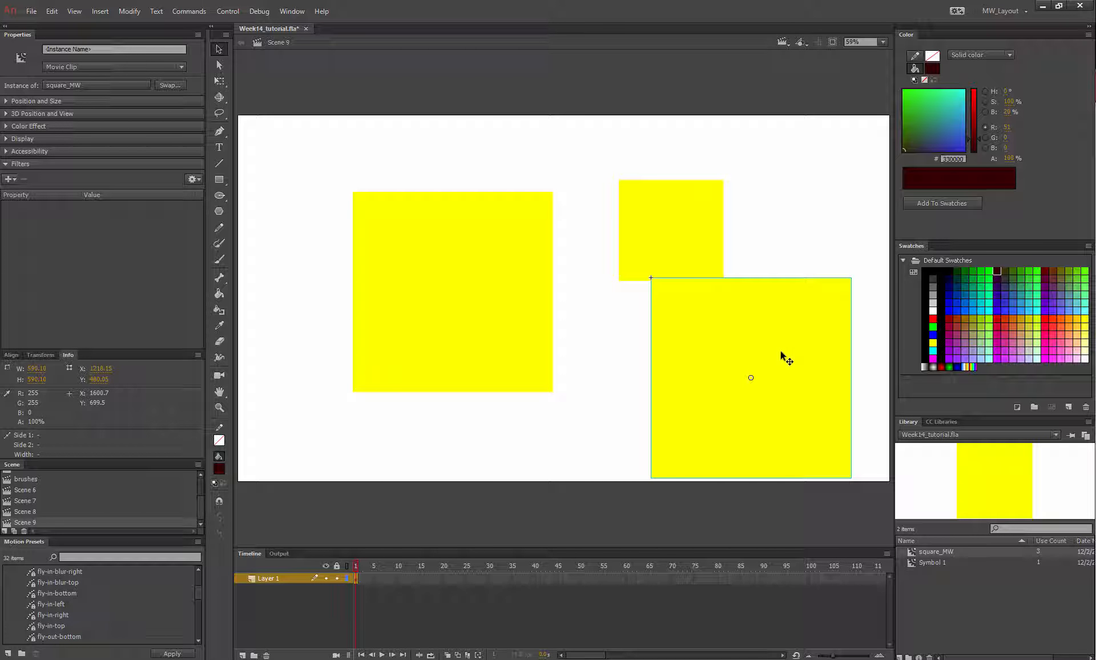
{"action": "key", "text": "Delete"}
{"action": "left_click", "coordinate": [688, 261]}
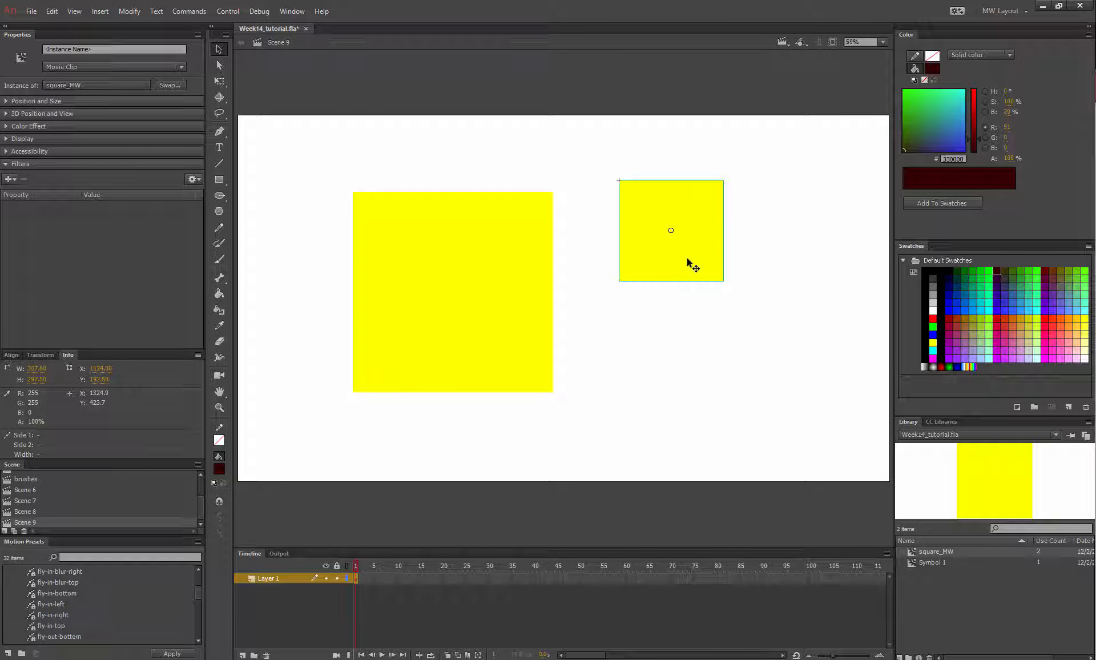
{"action": "key", "text": "Delete"}
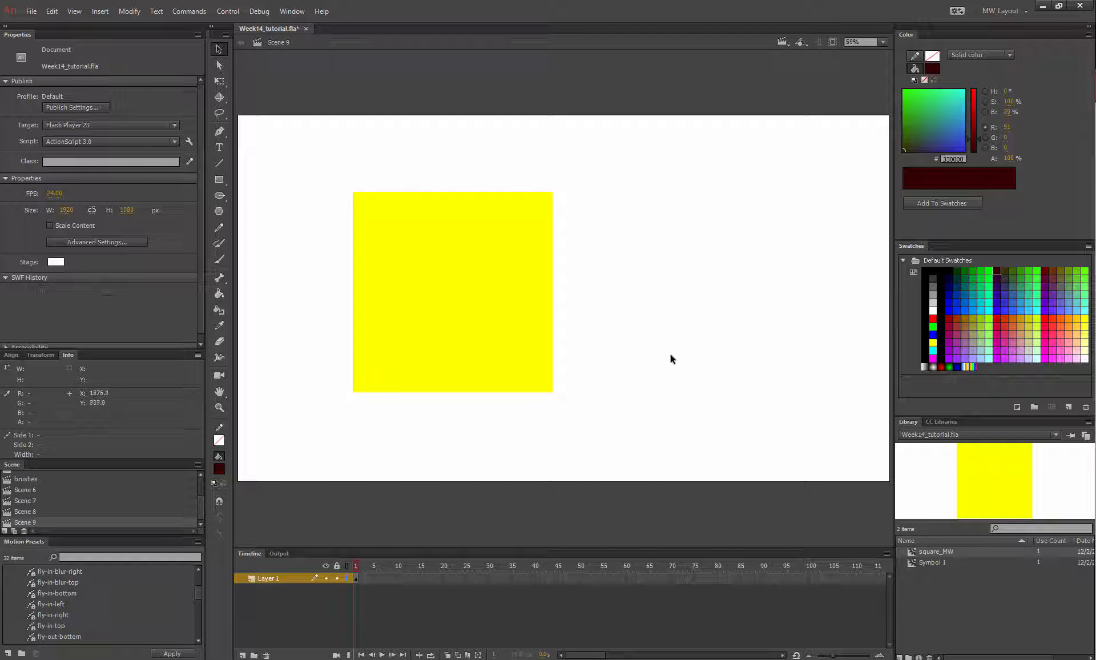
Open the remaining square instance so that the square_MW symbol's own timeline can be edited
{"action": "left_click", "coordinate": [461, 306]}
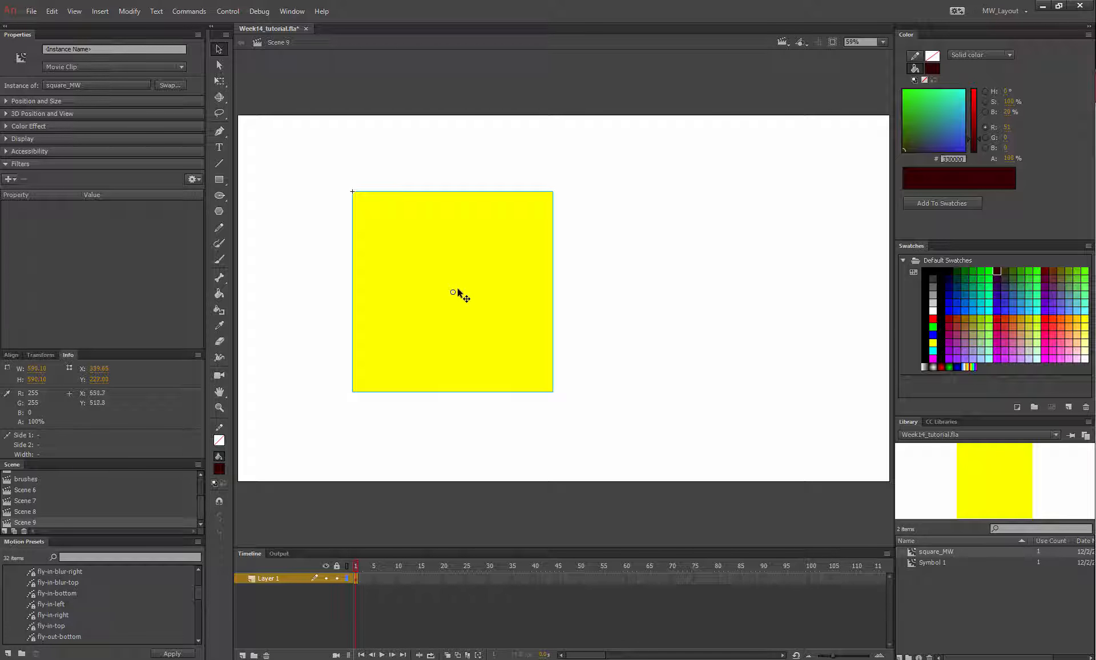
{"action": "double_click", "coordinate": [418, 334]}
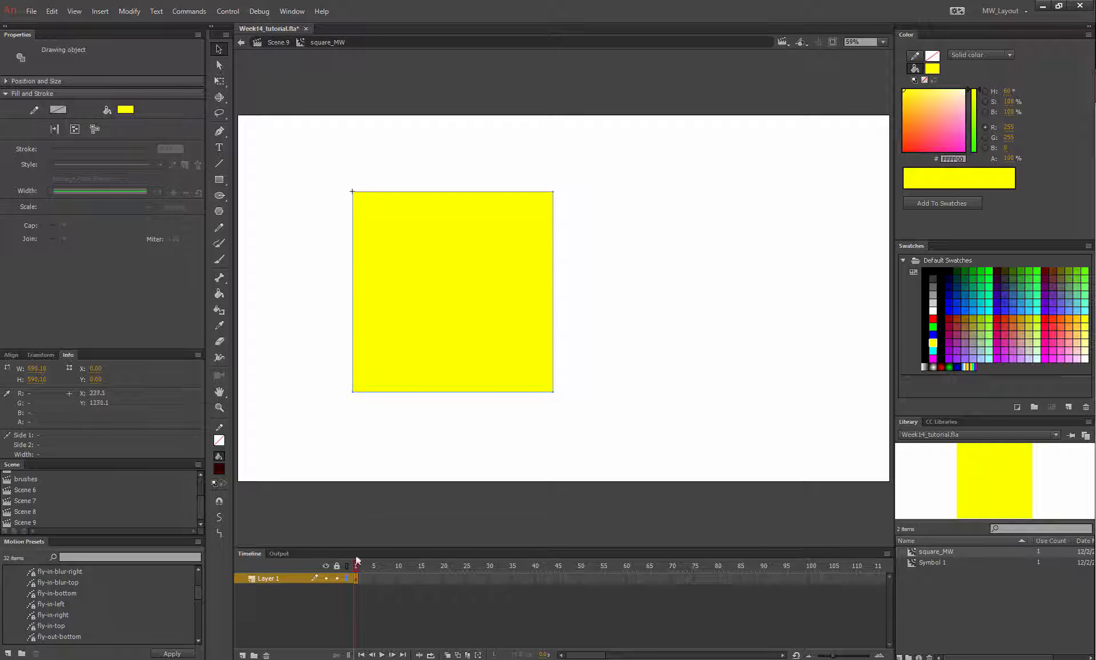
{"action": "left_click", "coordinate": [274, 43]}
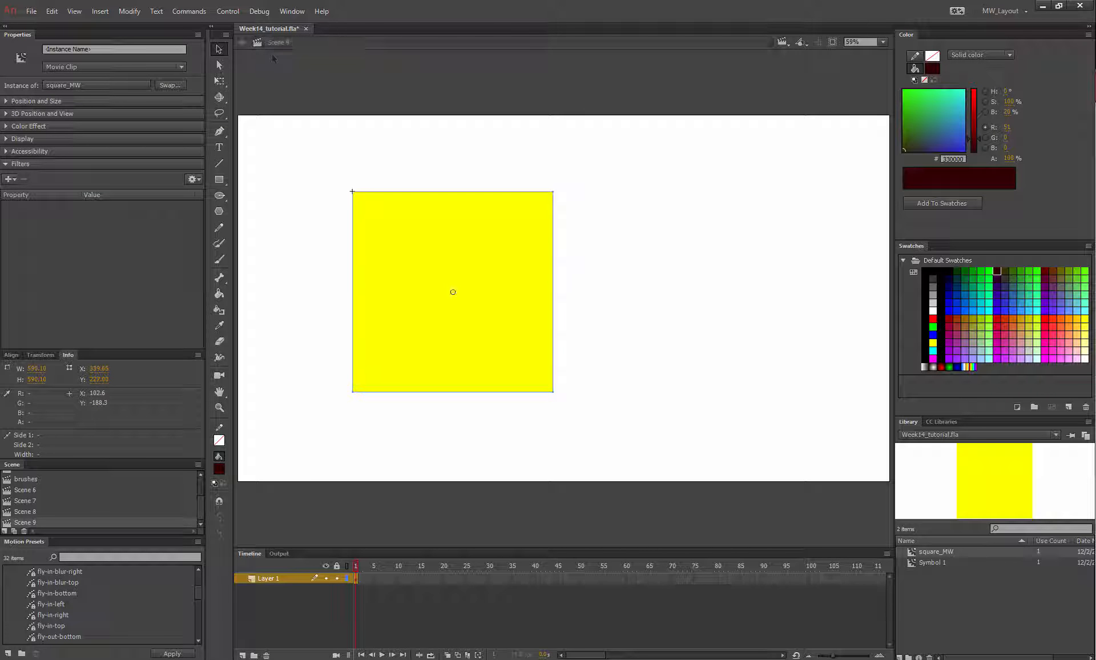
{"action": "double_click", "coordinate": [452, 292]}
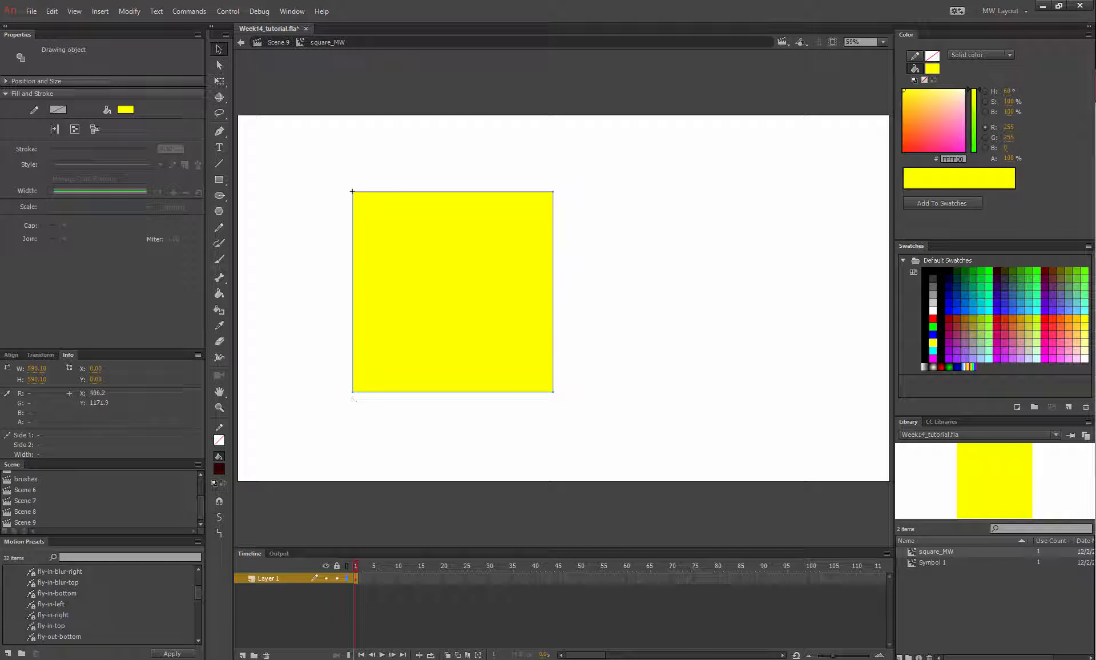
Try enlarging the square in frame 1 of square_MW to about 850 by 792 px, and undo the scaling
{"action": "left_click", "coordinate": [377, 579]}
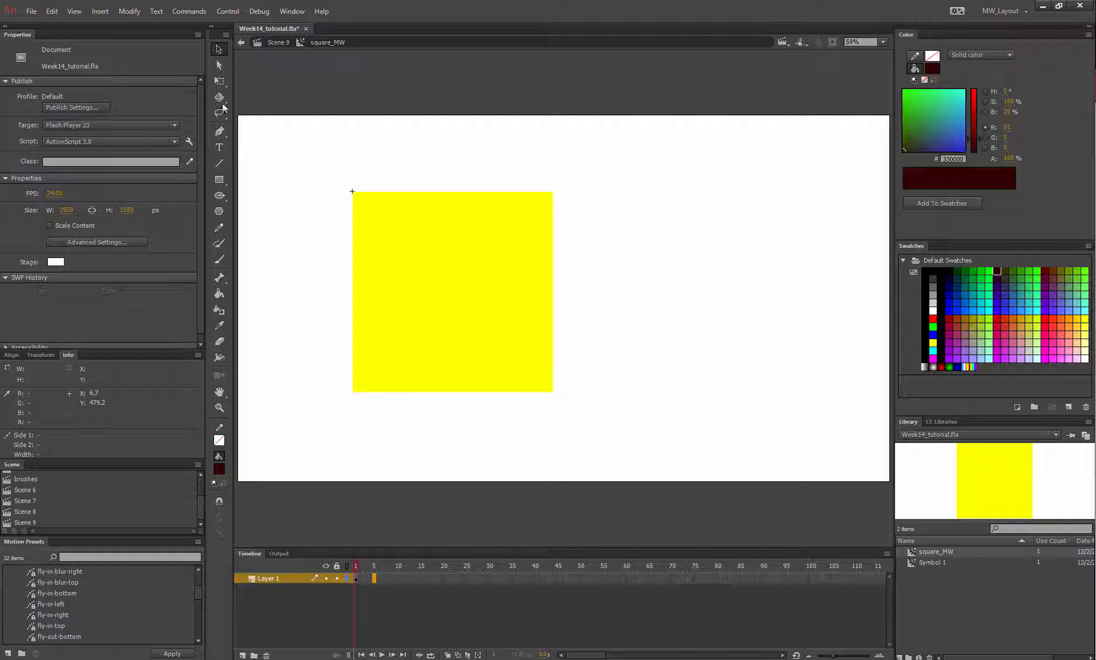
{"action": "left_click", "coordinate": [413, 245]}
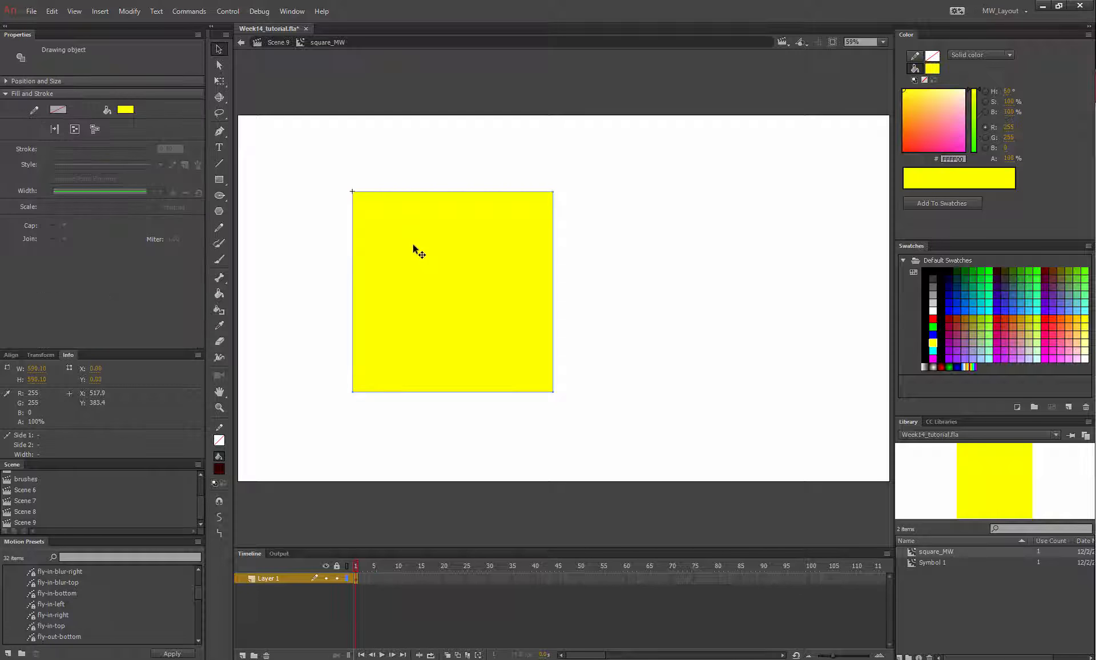
{"action": "right_click", "coordinate": [413, 245]}
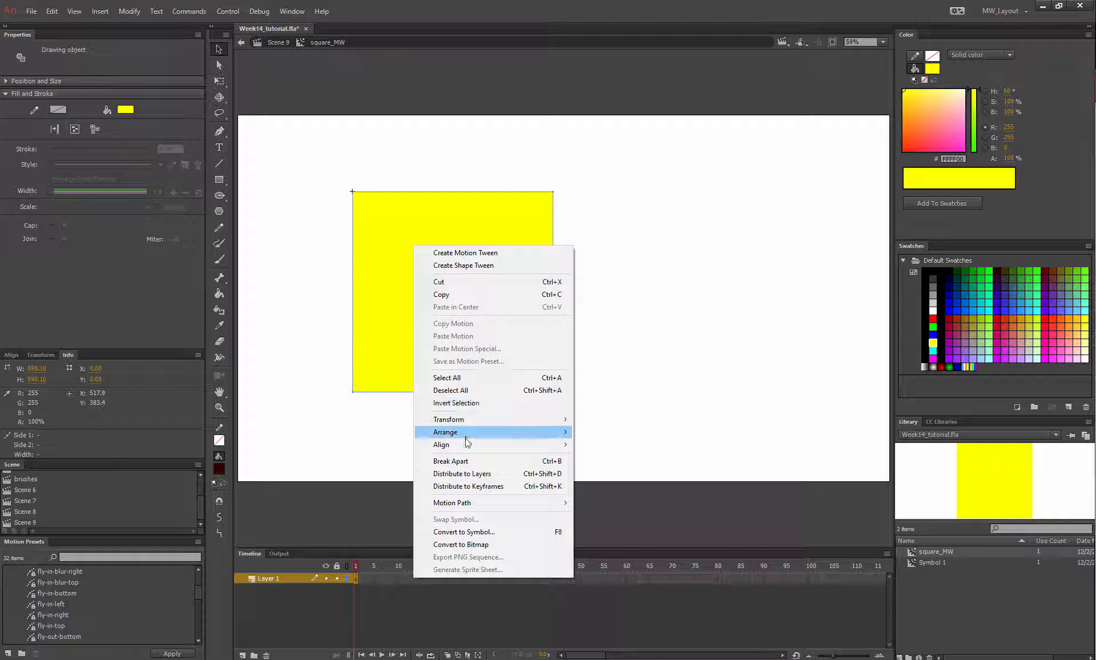
{"action": "mouse_move", "coordinate": [462, 422]}
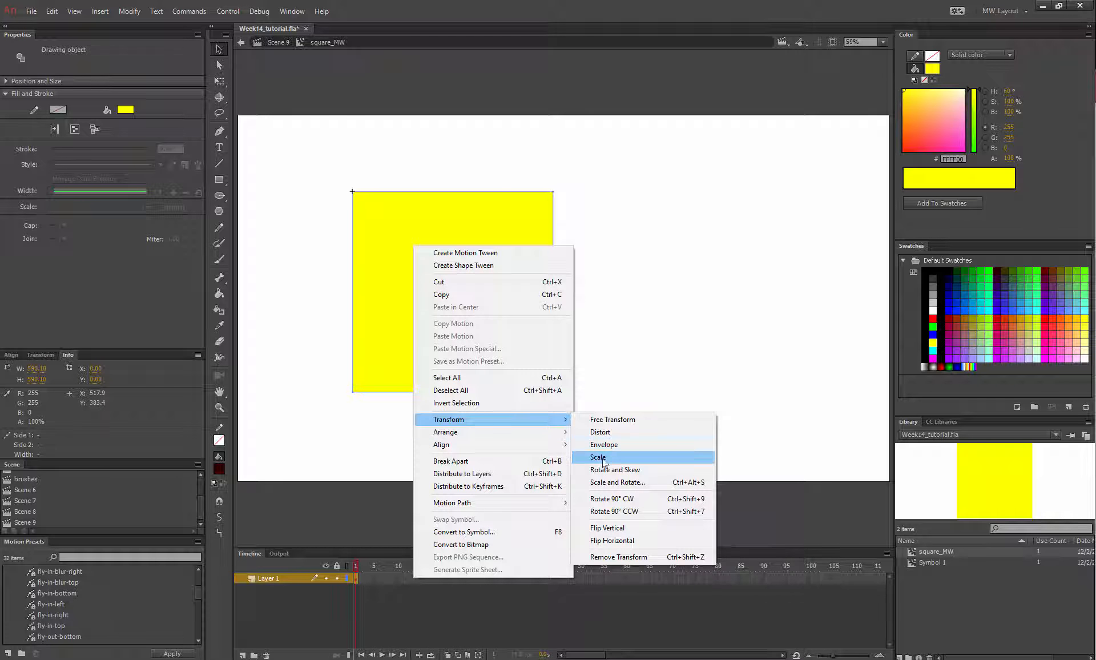
{"action": "left_click", "coordinate": [598, 457]}
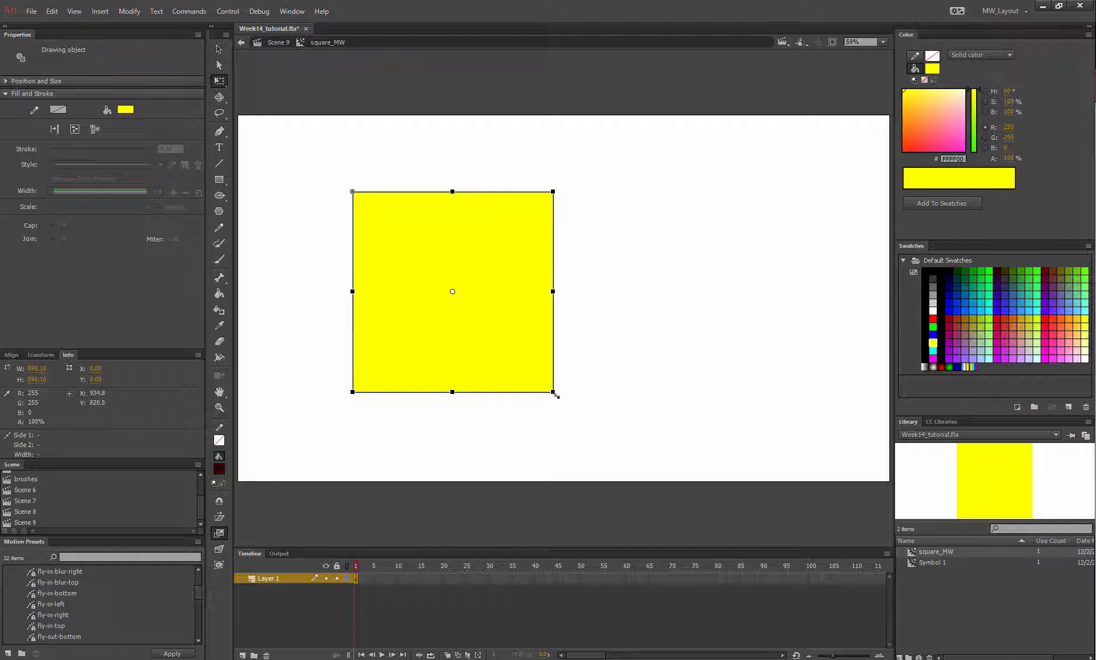
{"action": "left_click_drag", "start_coordinate": [555, 394], "coordinate": [599, 429]}
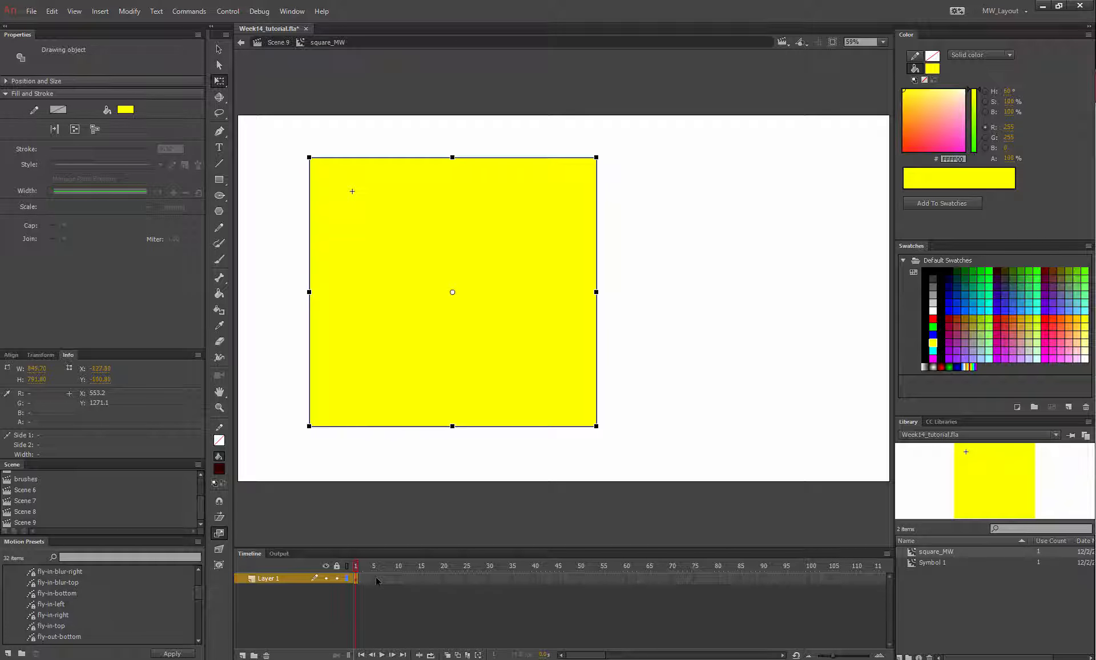
{"action": "key", "text": "ctrl+z"}
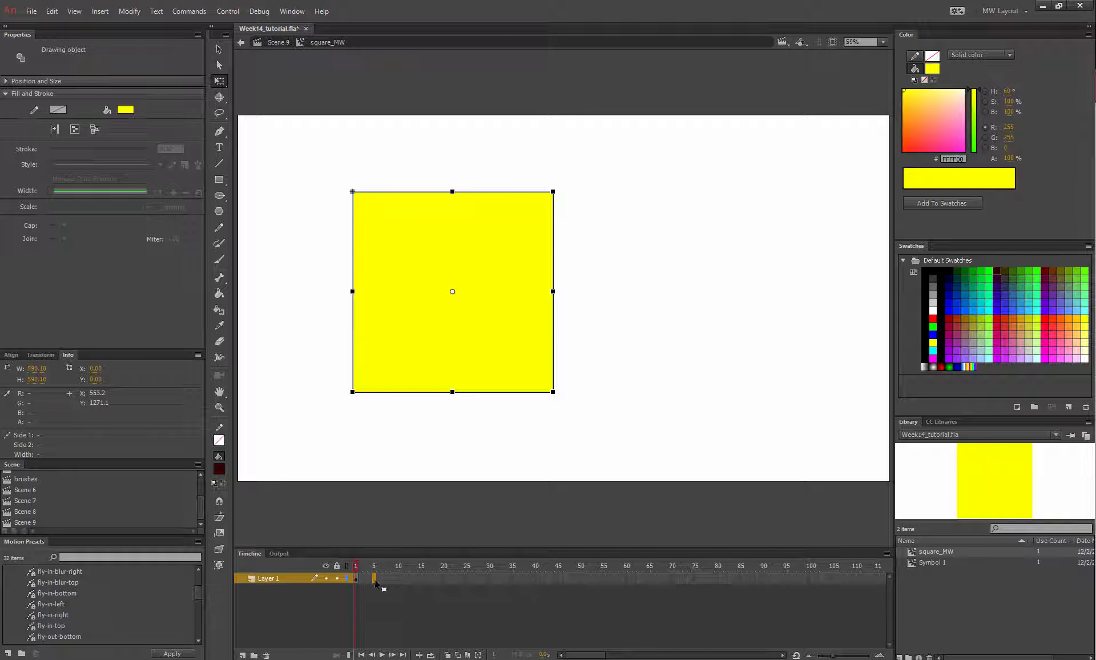
Insert a keyframe at frame 5 of Layer 1 in the square_MW symbol's timeline
{"action": "left_click", "coordinate": [374, 578]}
{"action": "right_click", "coordinate": [374, 578]}
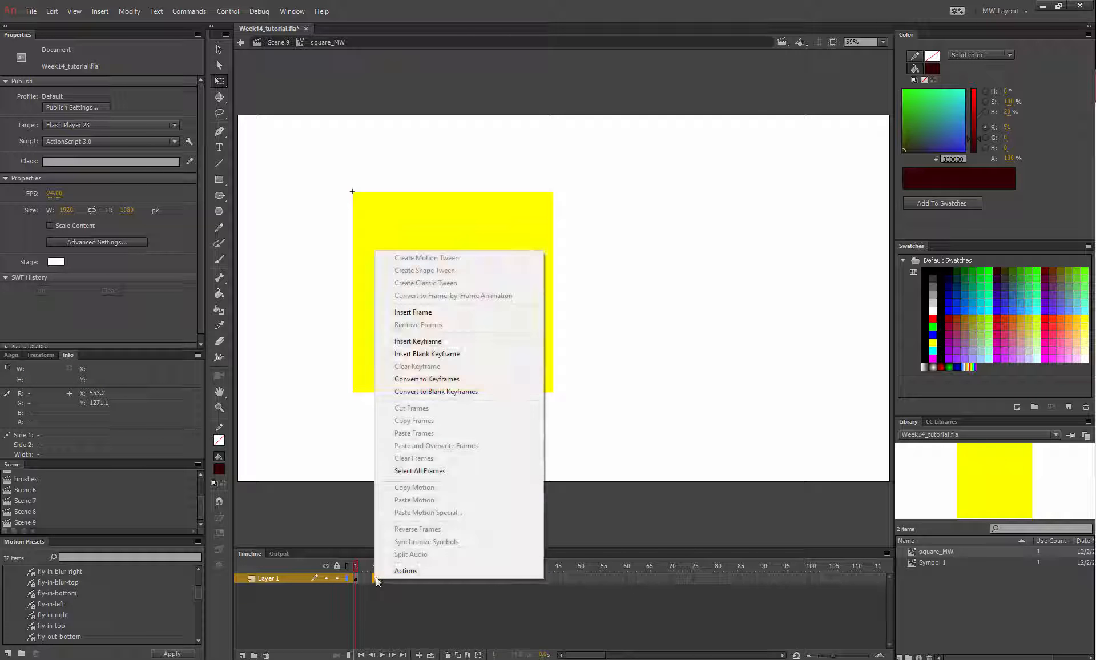
{"action": "left_click", "coordinate": [427, 341]}
Scale the yellow square in frame 5 up around its center to about 815 by 819 px
{"action": "left_click", "coordinate": [468, 328]}
{"action": "right_click", "coordinate": [467, 326]}
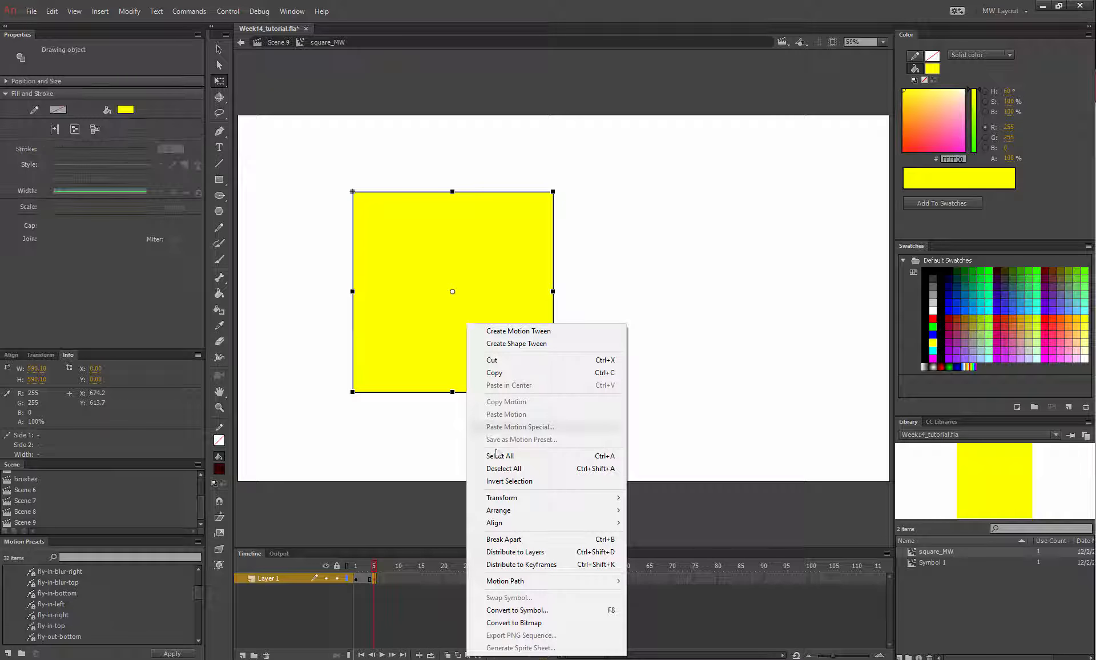
{"action": "mouse_move", "coordinate": [501, 500]}
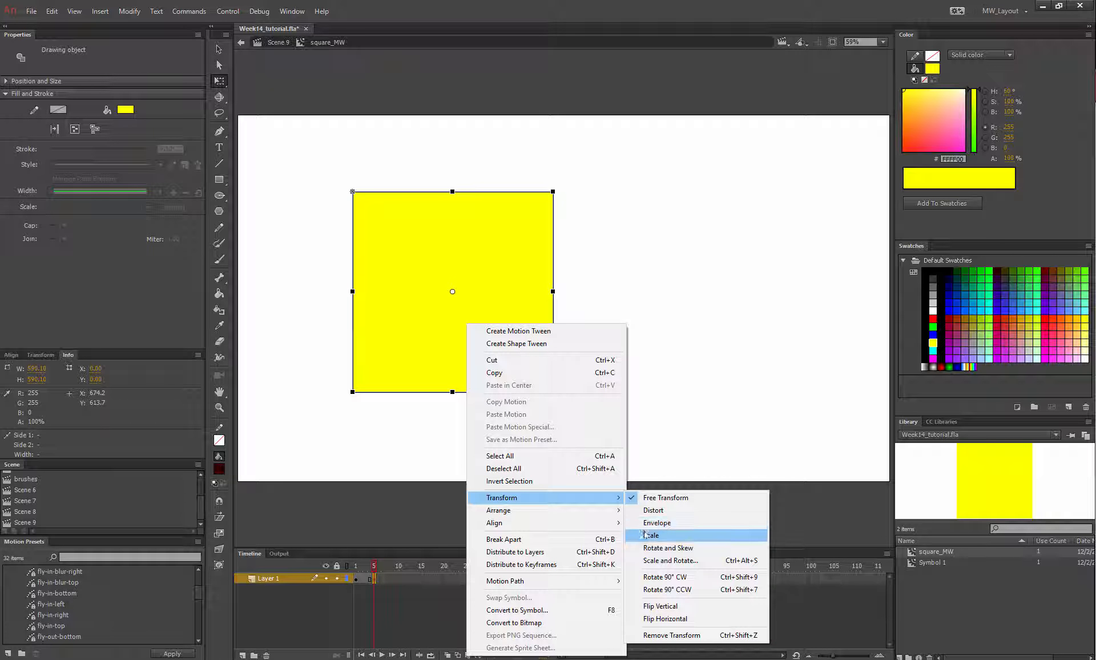
{"action": "left_click", "coordinate": [645, 534]}
{"action": "left_click_drag", "start_coordinate": [557, 396], "coordinate": [592, 432]}
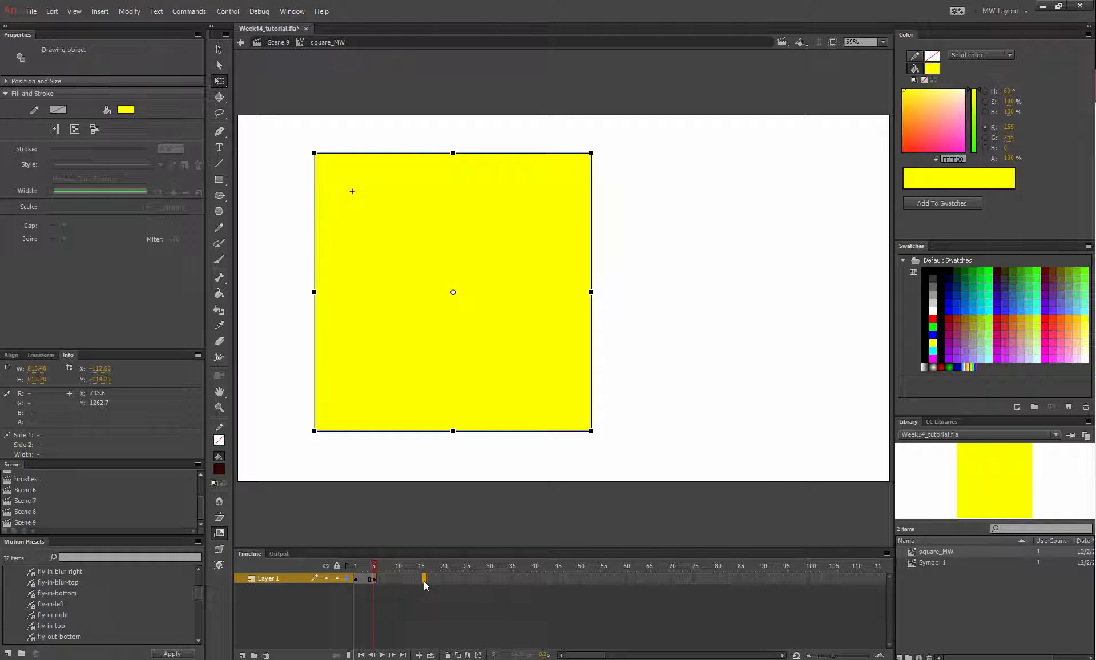
Insert a keyframe at frame 16 of Layer 1 in the square_MW symbol's timeline
{"action": "right_click", "coordinate": [424, 578]}
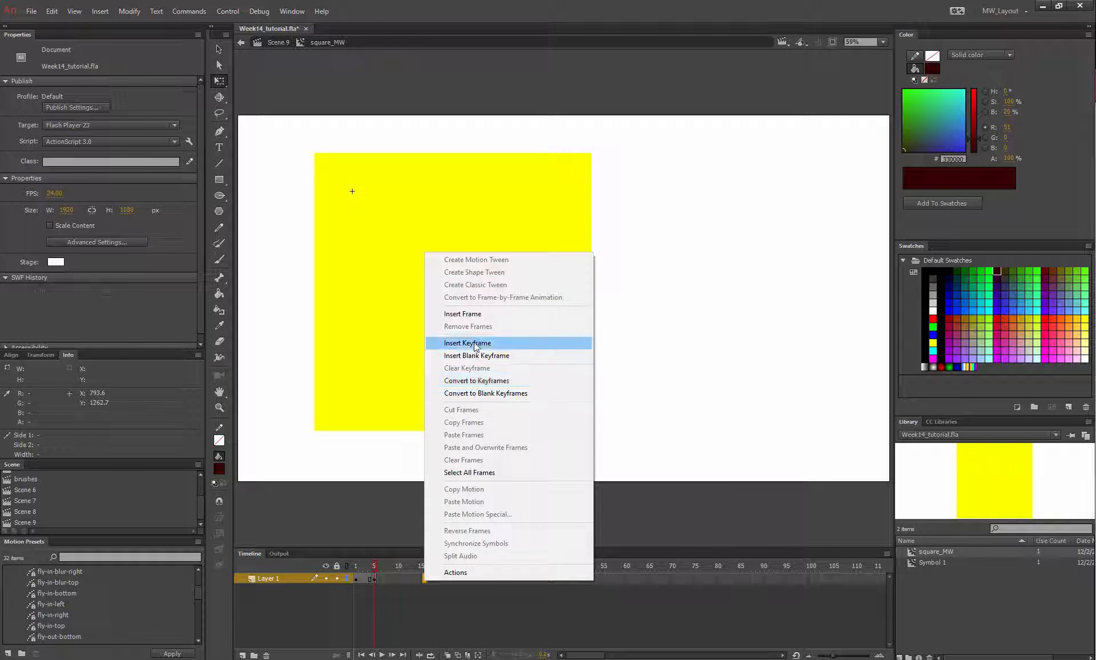
{"action": "left_click", "coordinate": [474, 346]}
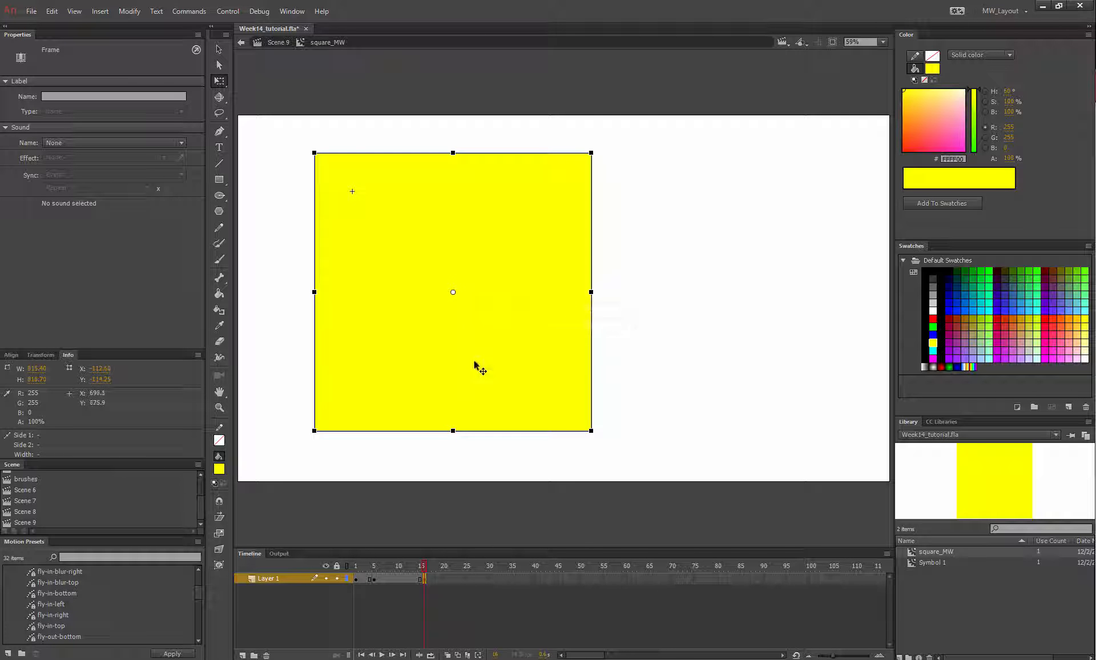
Scale the yellow square in frame 16 of square_MW down around its center to about 489 by 476 px
{"action": "right_click", "coordinate": [475, 362]}
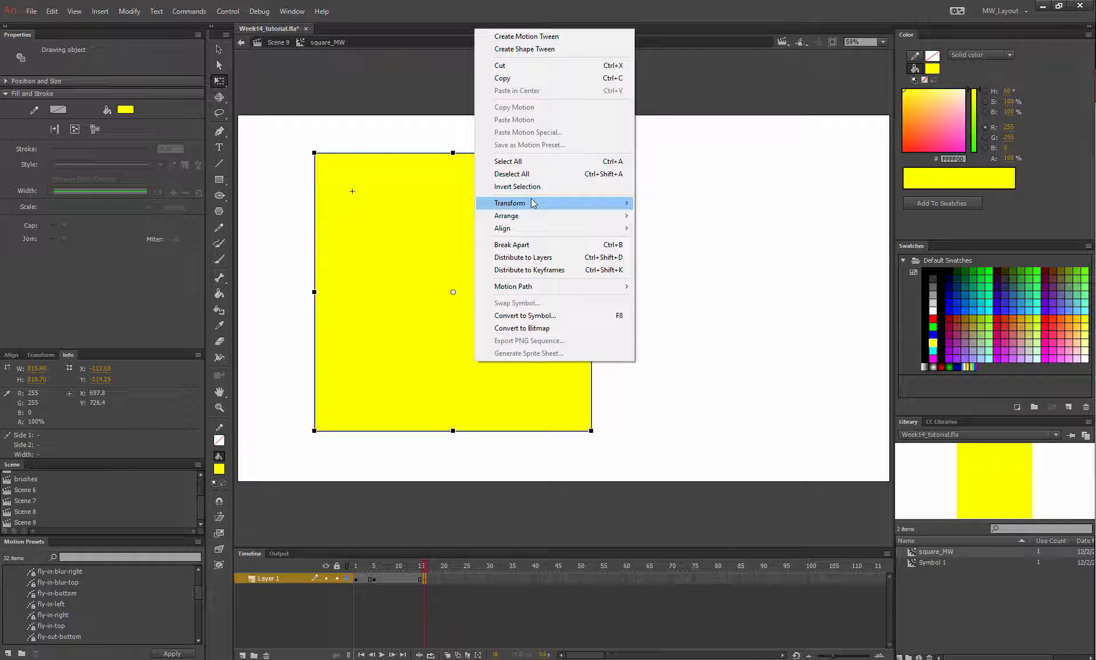
{"action": "mouse_move", "coordinate": [531, 202]}
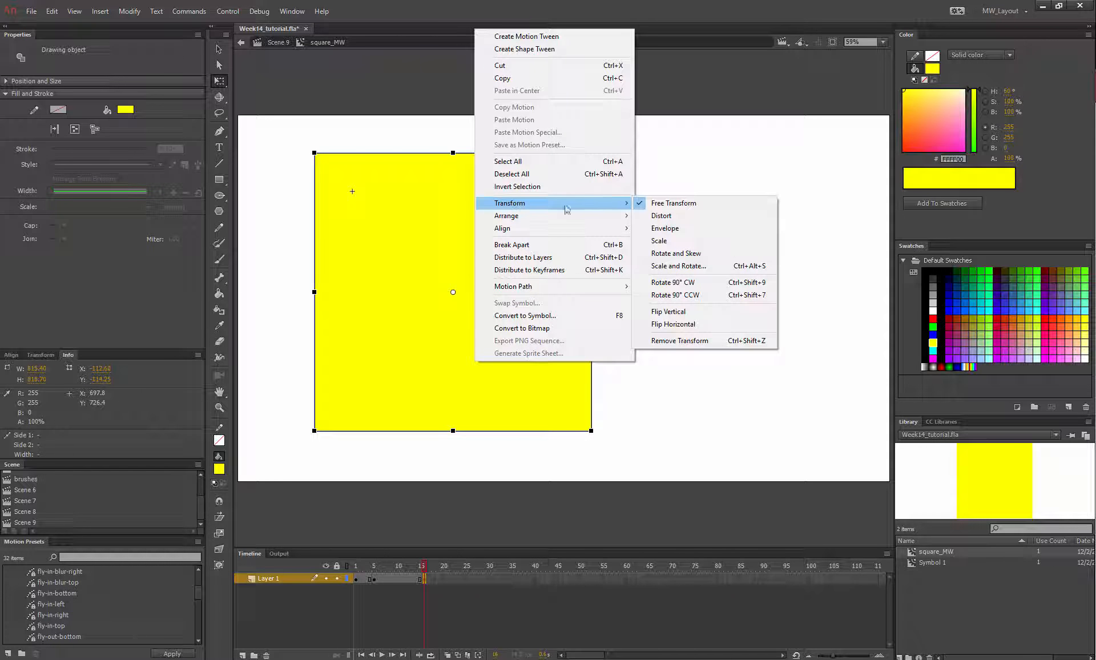
{"action": "left_click", "coordinate": [662, 240]}
{"action": "left_click_drag", "start_coordinate": [591, 151], "coordinate": [536, 211]}
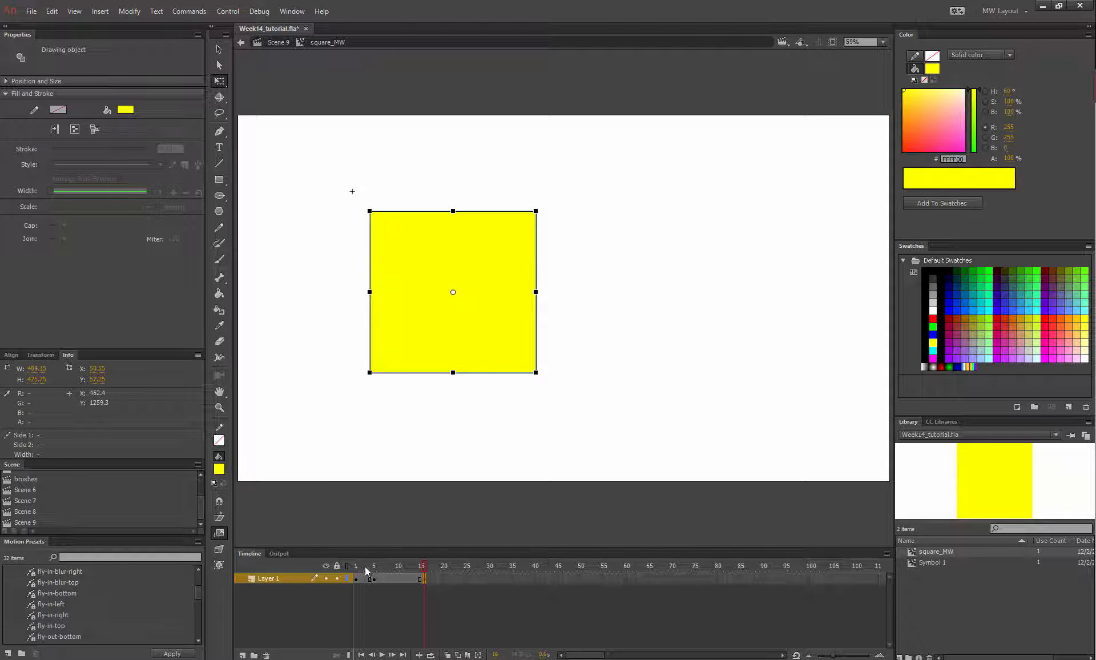
Create shape tweens on Layer 1 of square_MW between frames 1 and 5 and between frames 5 and 16
{"action": "left_click", "coordinate": [365, 567]}
{"action": "right_click", "coordinate": [364, 579]}
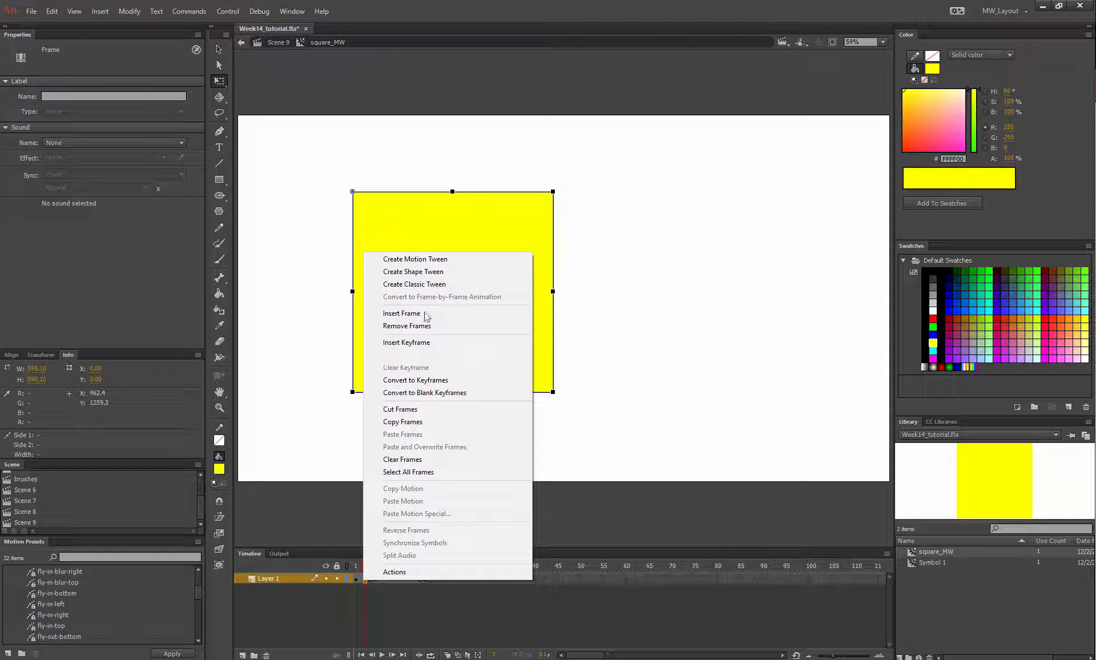
{"action": "left_click", "coordinate": [429, 277]}
{"action": "left_click", "coordinate": [395, 580]}
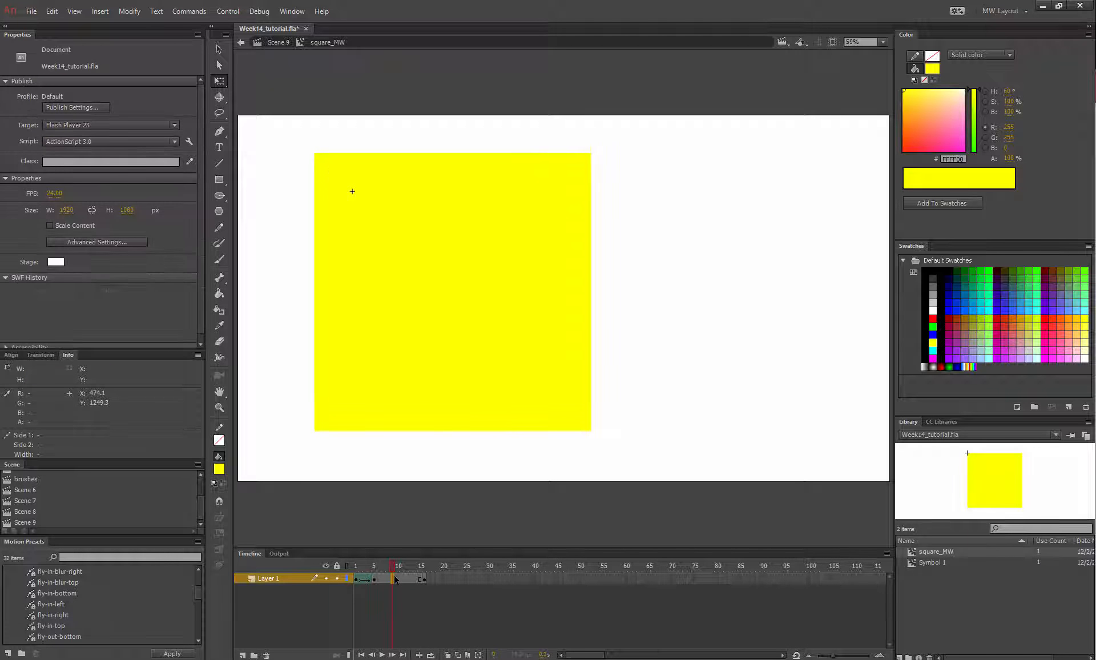
{"action": "right_click", "coordinate": [397, 579]}
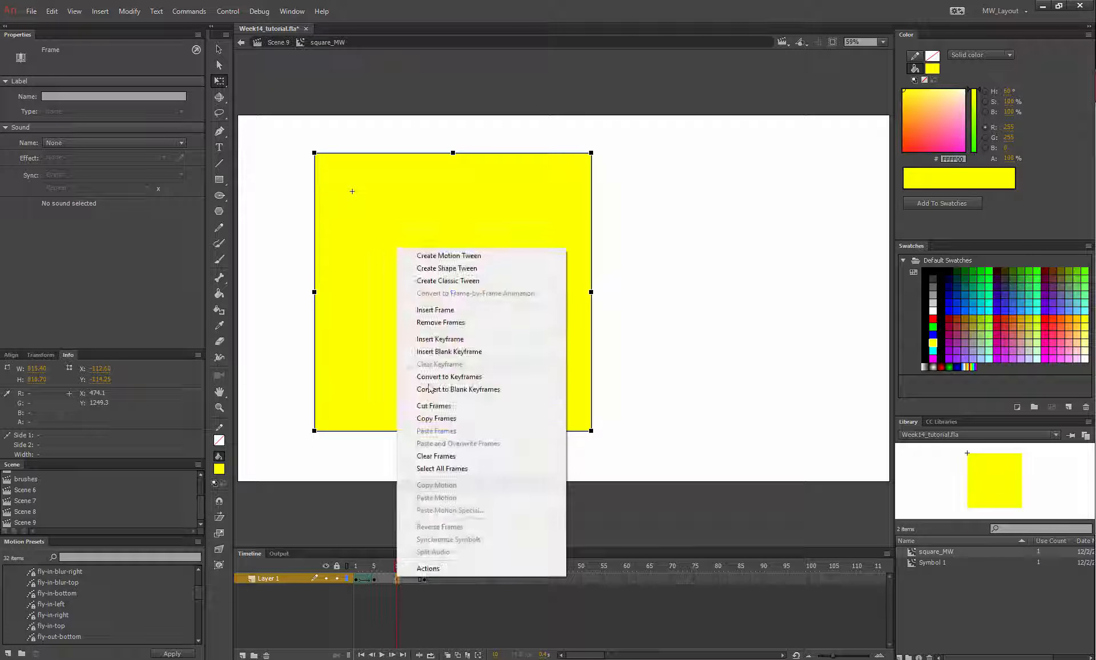
{"action": "left_click", "coordinate": [447, 268]}
Move the playhead back to frame 1 in square_MW, and return to Scene 9 with nothing selected
{"action": "mouse_move", "coordinate": [355, 566]}
{"action": "left_mouse_down"}
{"action": "mouse_move", "coordinate": [426, 571]}
{"action": "mouse_move", "coordinate": [354, 564]}
{"action": "left_mouse_up"}
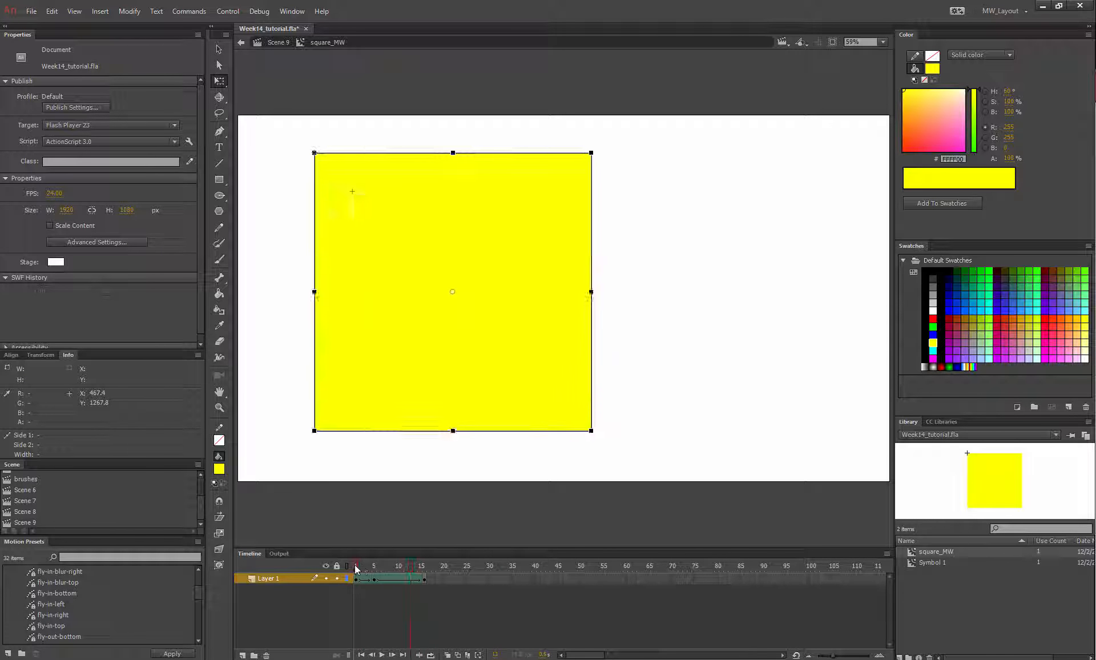
{"action": "left_click", "coordinate": [240, 44]}
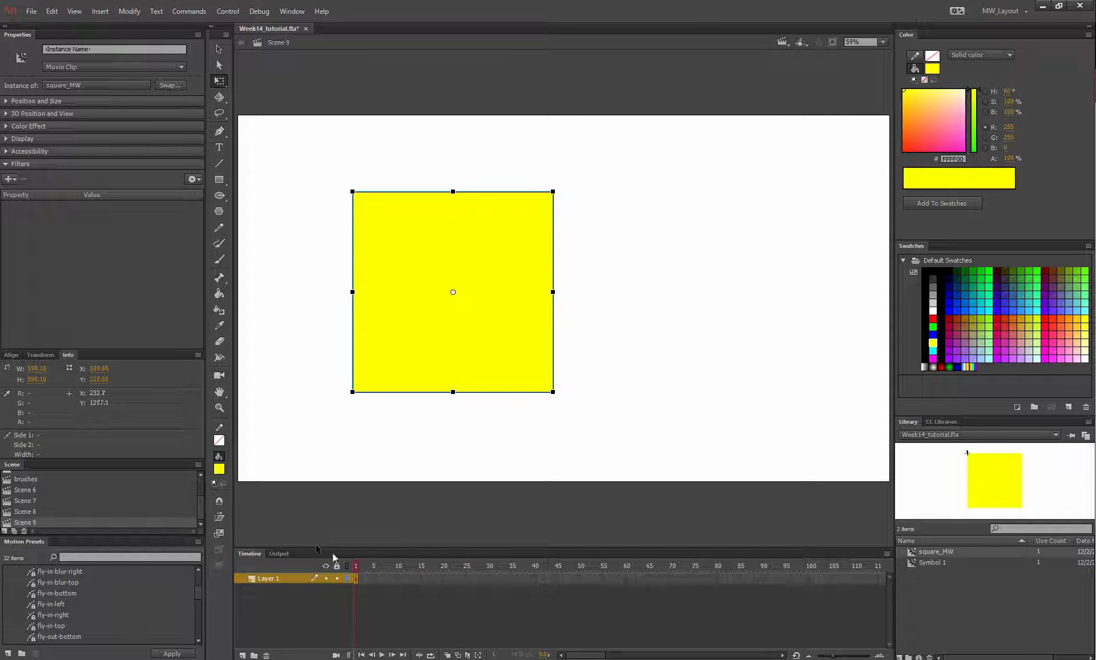
{"action": "left_click", "coordinate": [386, 632]}
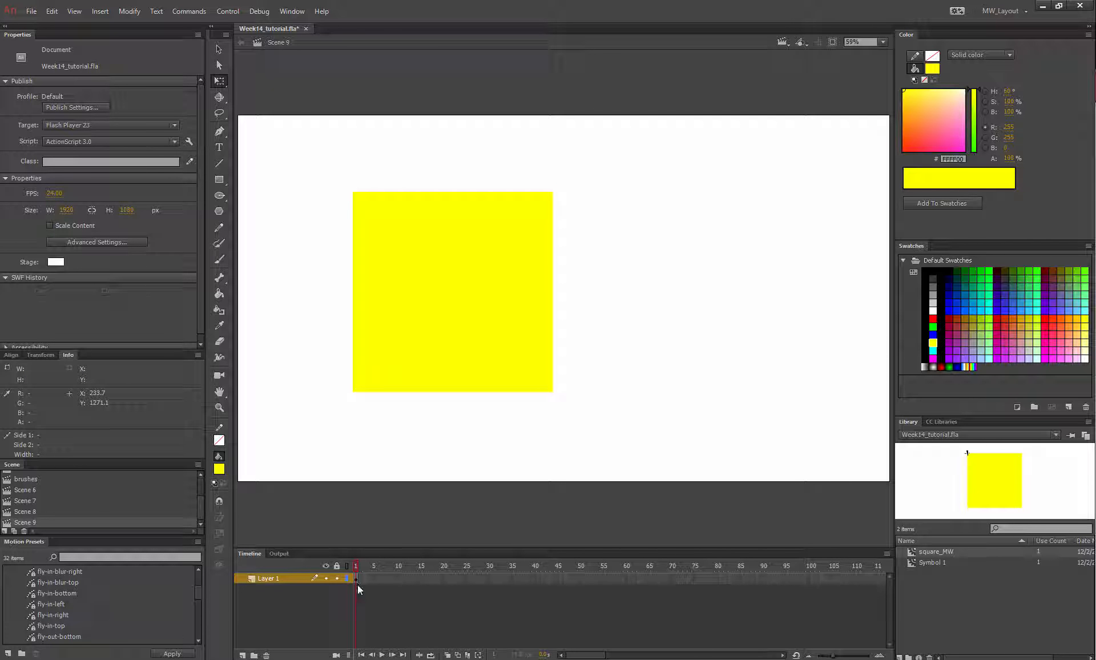
Reopen square_MW to preview its shape tweens from frame 16 back to frame 1, and return to Scene 9
{"action": "double_click", "coordinate": [407, 292]}
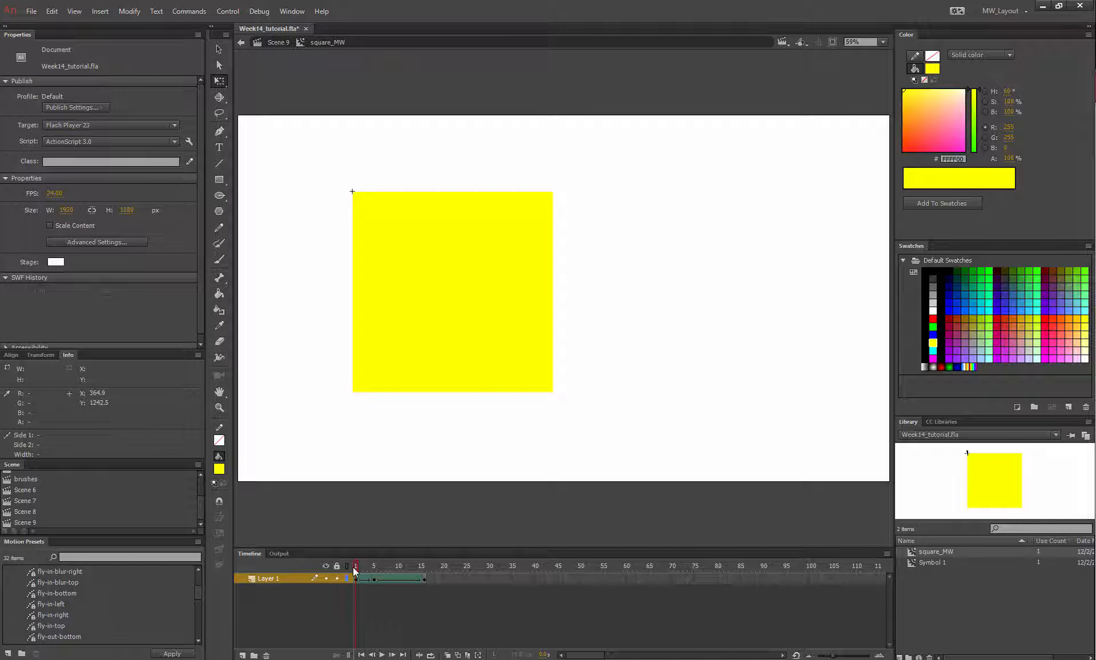
{"action": "left_click", "coordinate": [423, 568]}
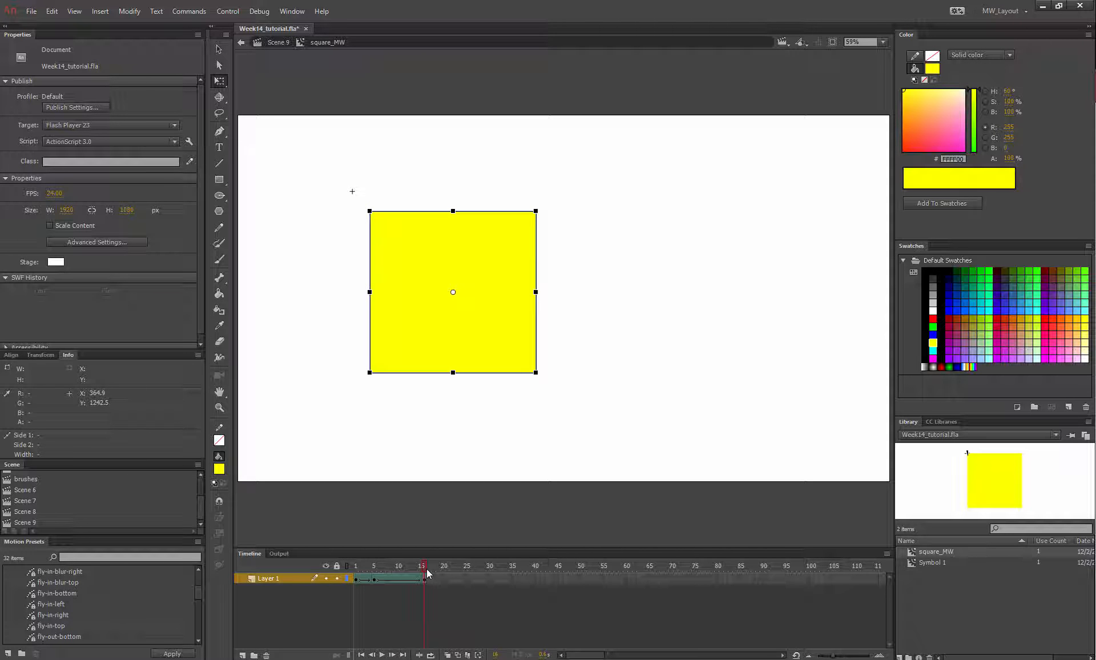
{"action": "left_click", "coordinate": [476, 633]}
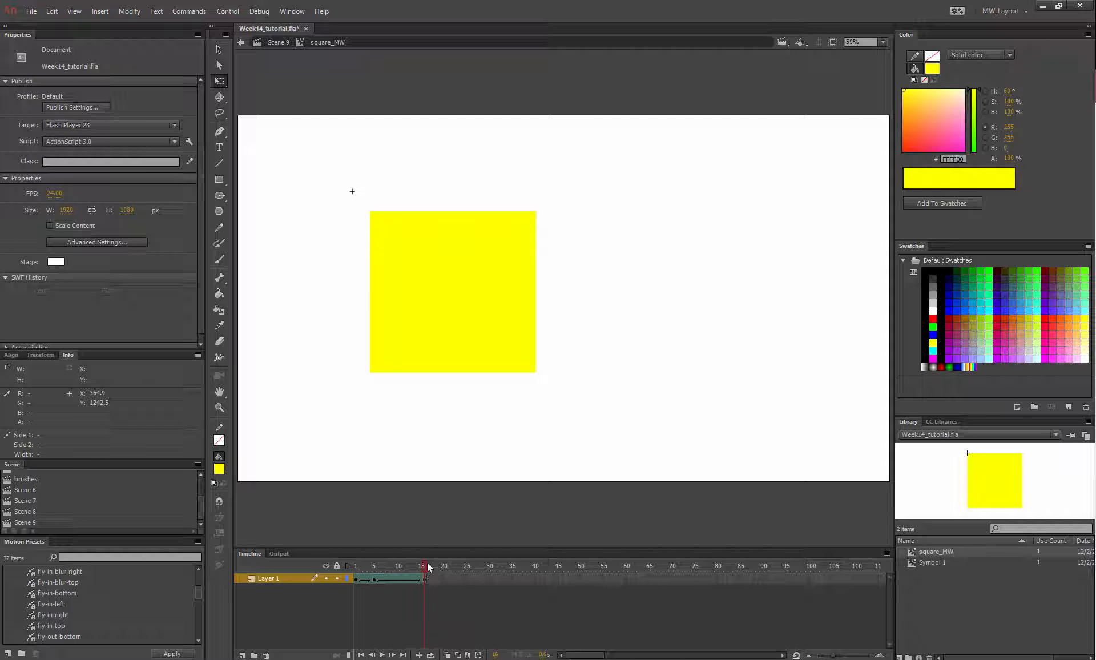
{"action": "left_click_drag", "start_coordinate": [428, 567], "coordinate": [307, 559]}
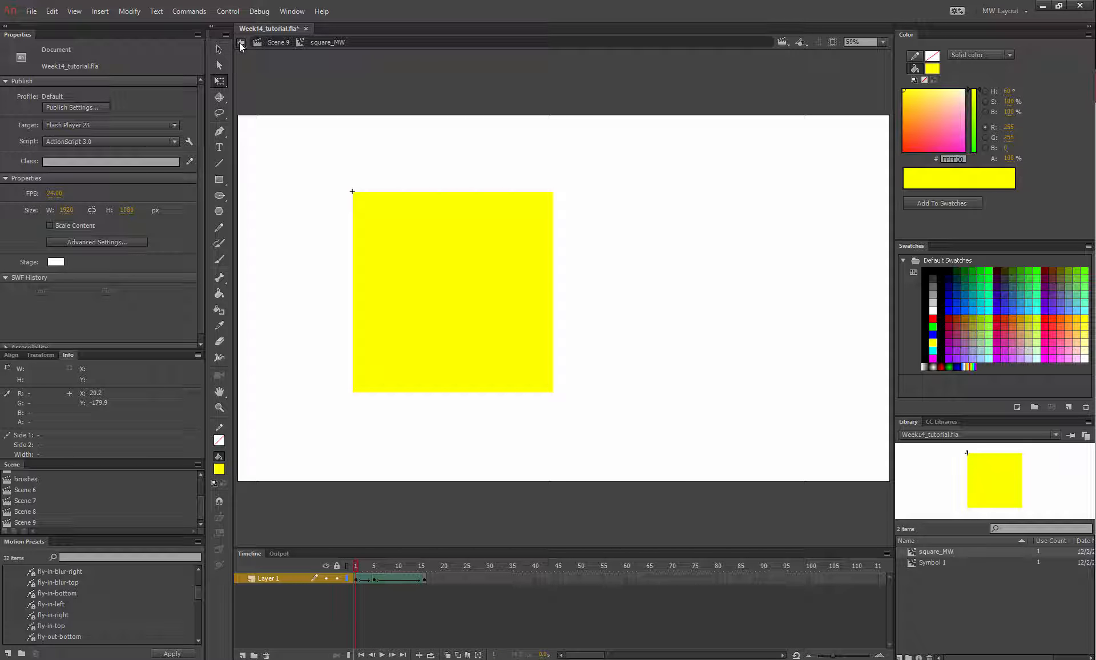
{"action": "left_click", "coordinate": [240, 43]}
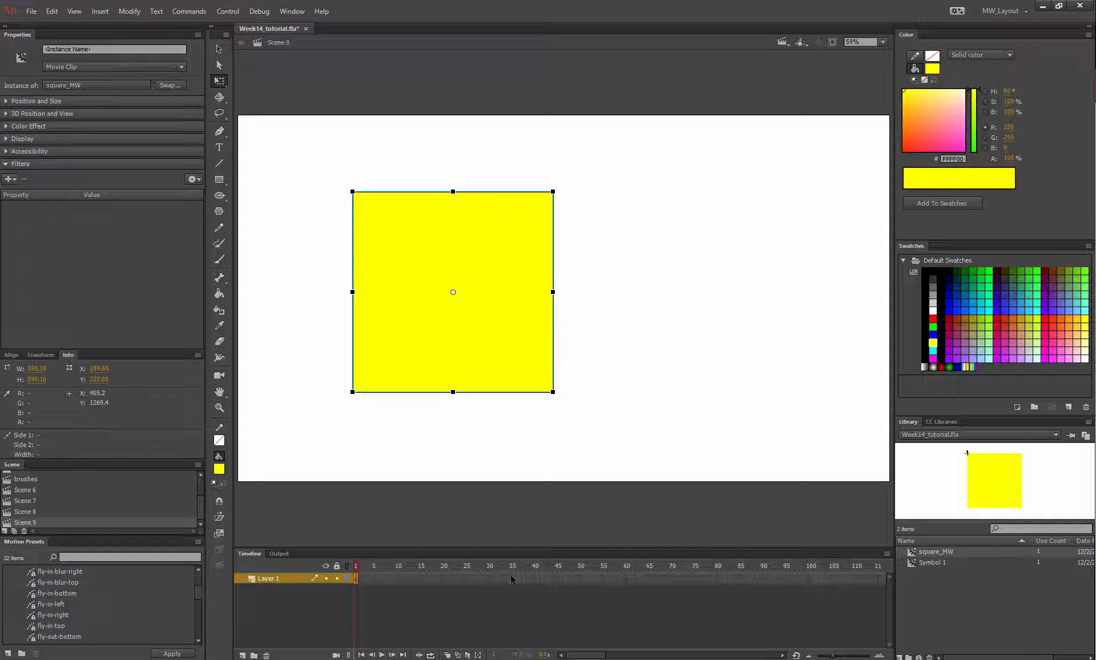
Open the square_MW symbol again, scrub forward through its tweened frames, and go back to Scene 9
{"action": "double_click", "coordinate": [428, 339]}
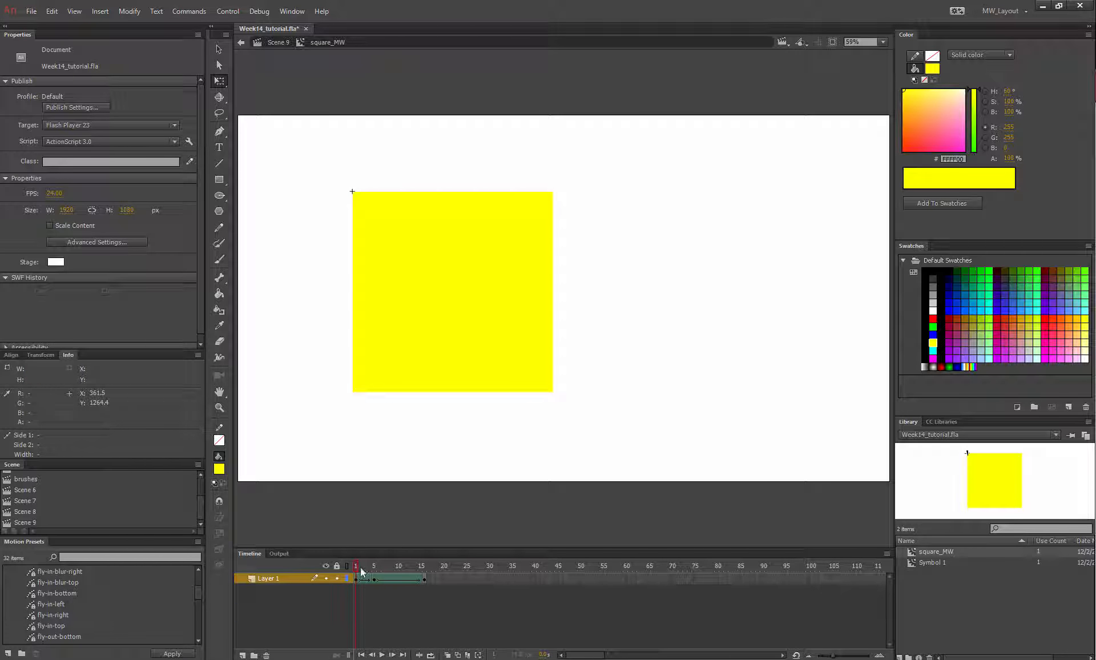
{"action": "left_click_drag", "start_coordinate": [360, 571], "coordinate": [412, 568]}
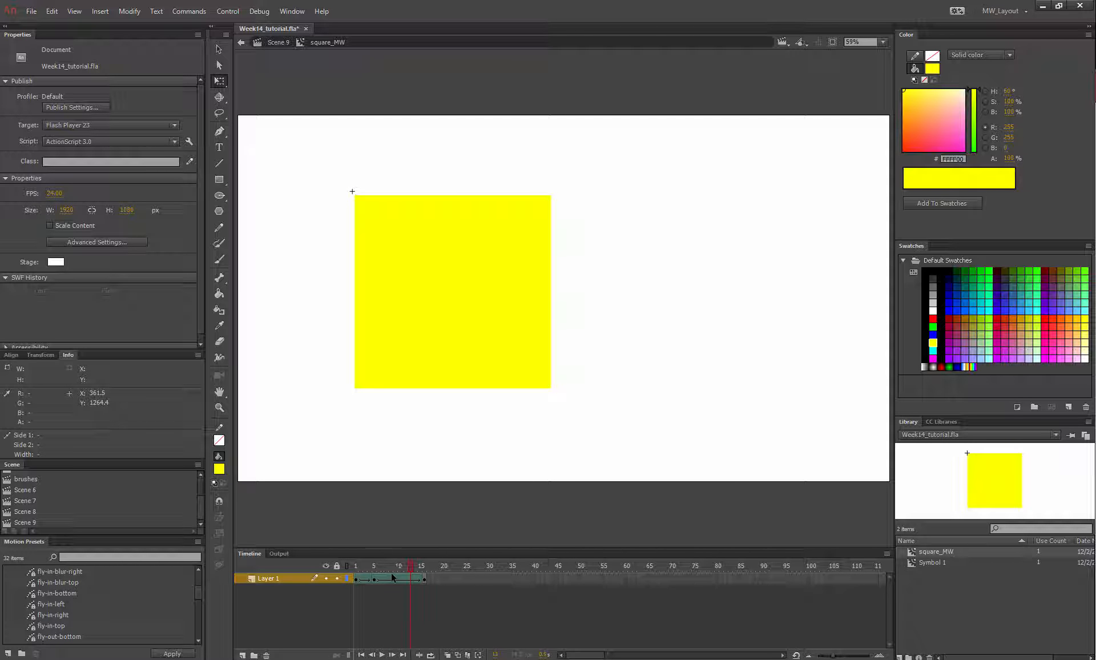
{"action": "left_click", "coordinate": [278, 42]}
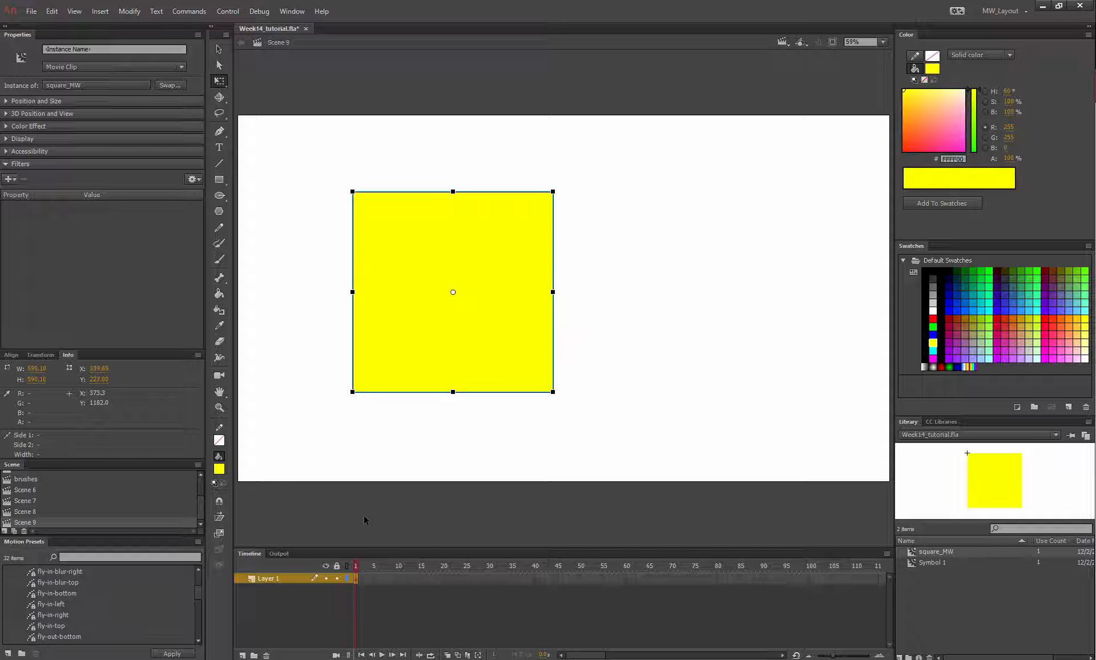
Test the movie Week14_tutorial in the preview player, and close the preview
{"action": "key", "text": "ctrl+Return"}
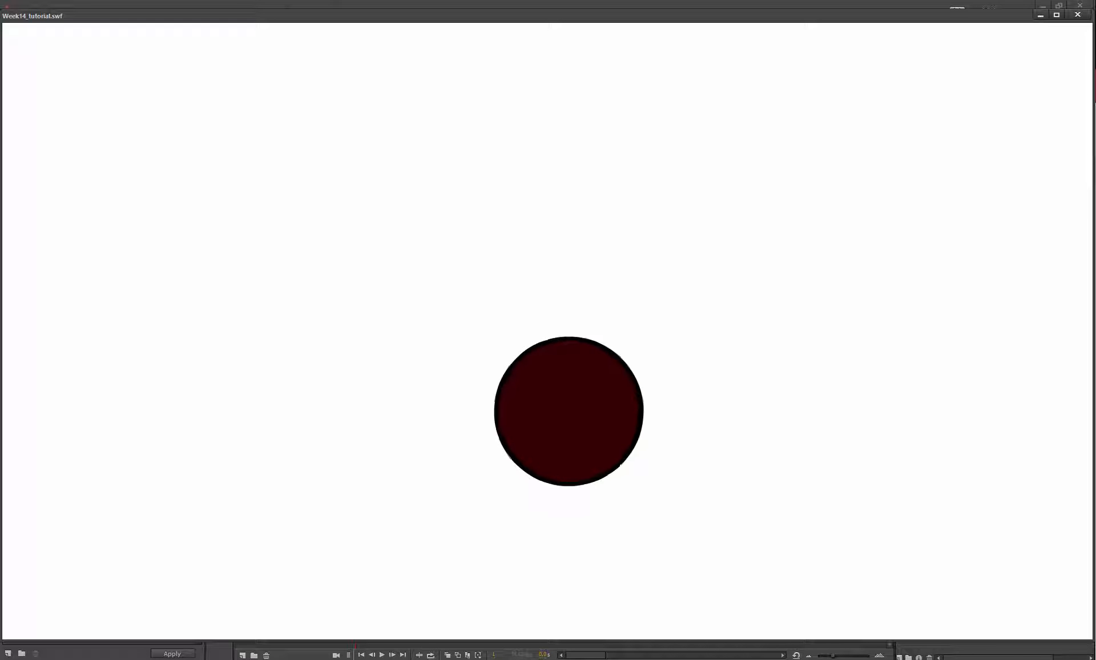
{"action": "left_click", "coordinate": [1077, 14]}
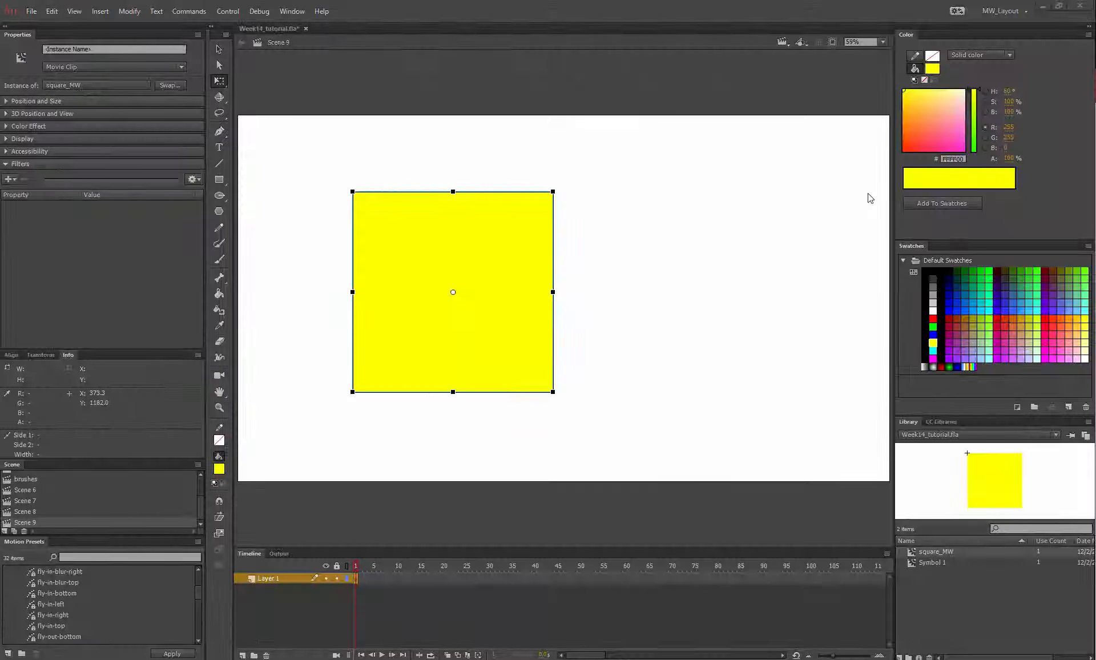
Deselect the square and select frame 1 of Layer 1 in Scene 9's main timeline
{"action": "left_click", "coordinate": [280, 411]}
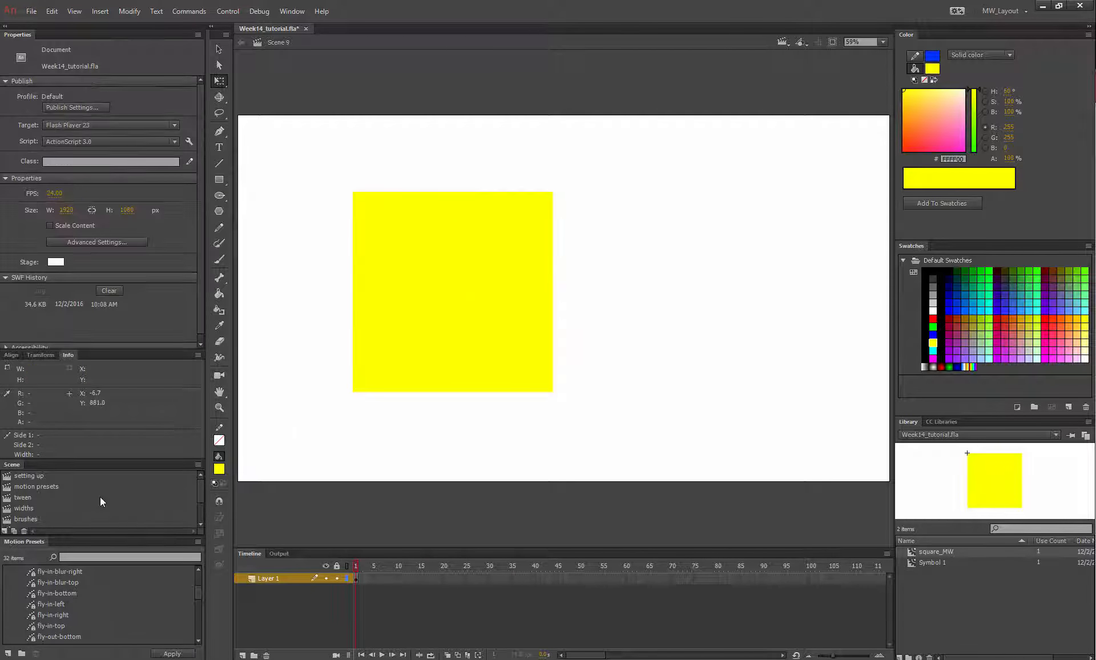
{"action": "scroll", "coordinate": [91, 501], "scroll_direction": "down", "scroll_amount": 2}
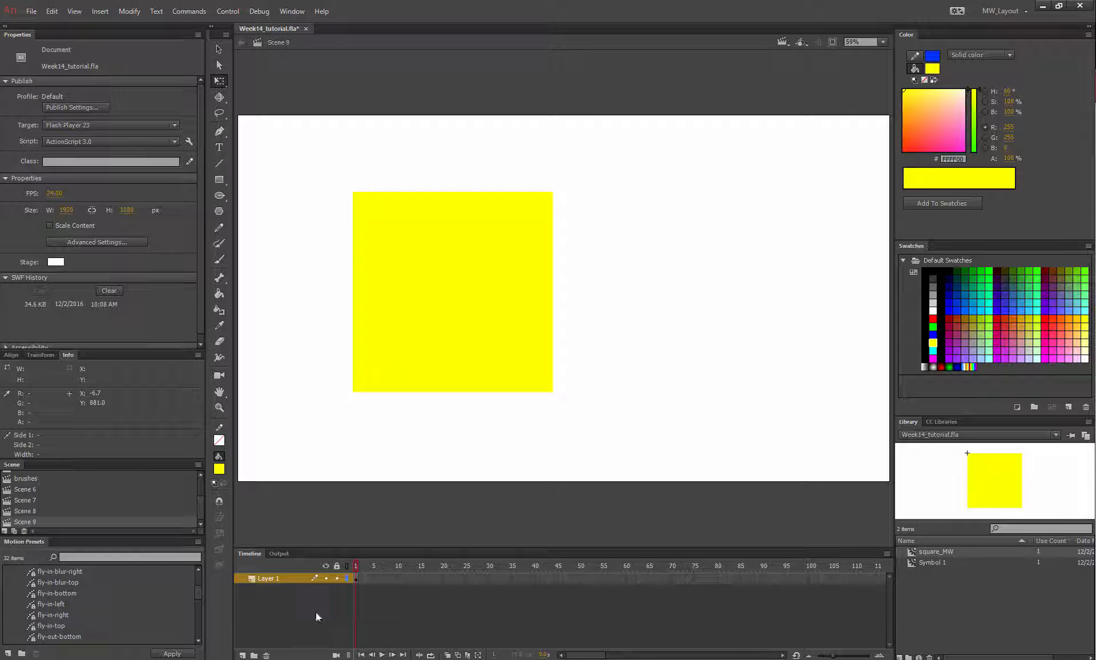
{"action": "left_click", "coordinate": [355, 579]}
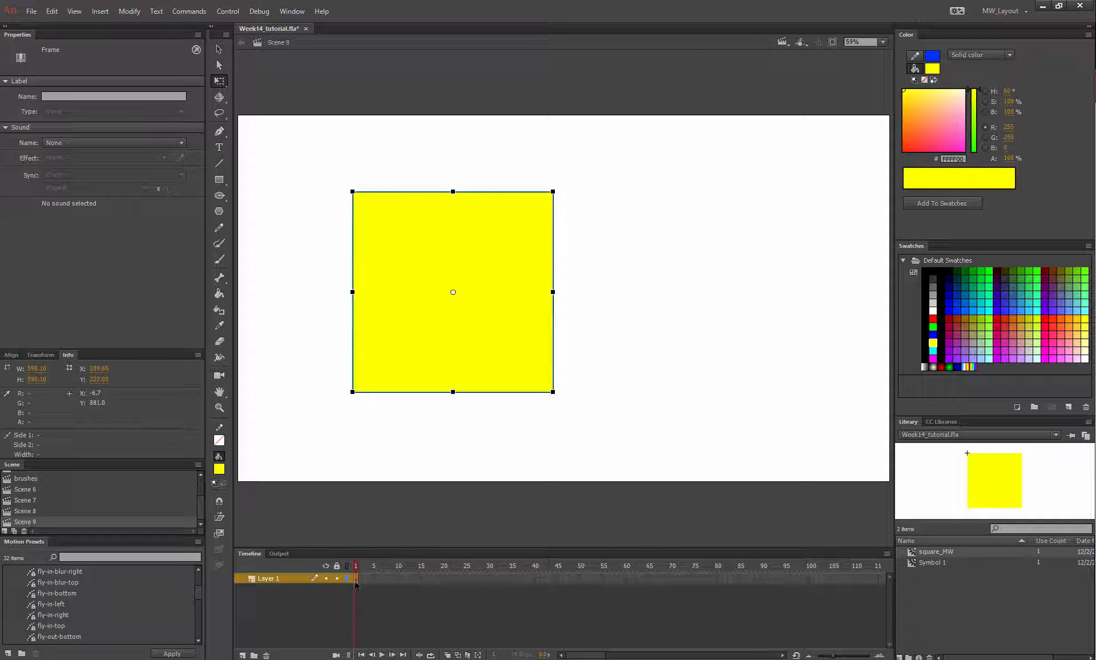